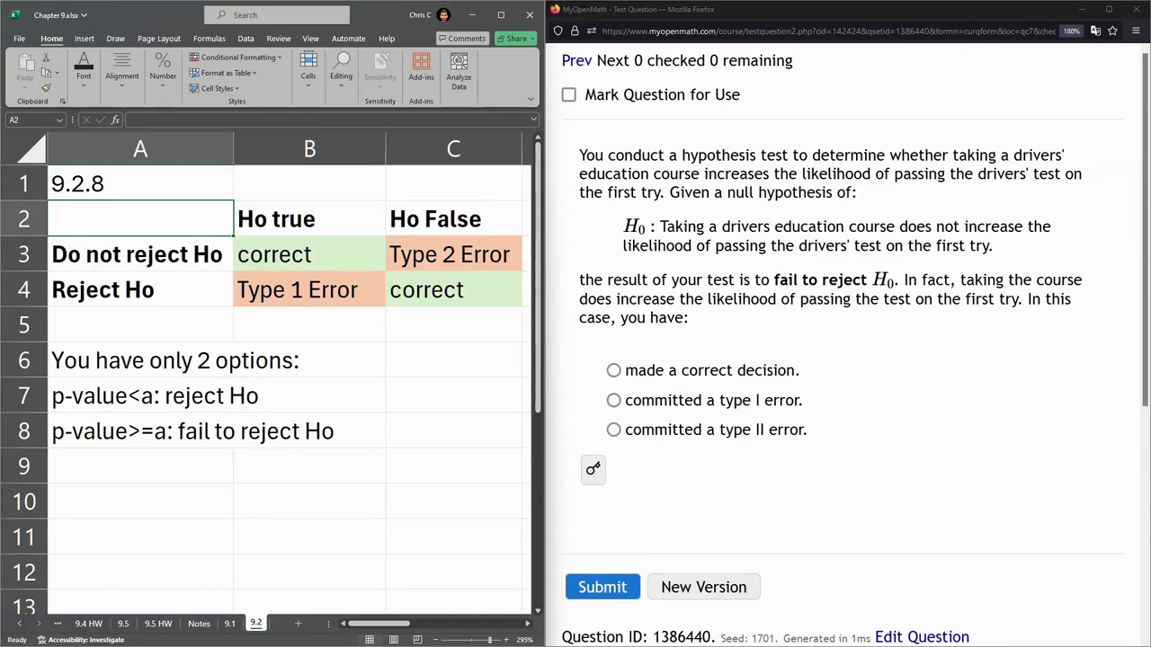
- Examine the error table's Ho true and Ho False columns against the Do not reject Ho and Reject Ho rows
click(266, 219)
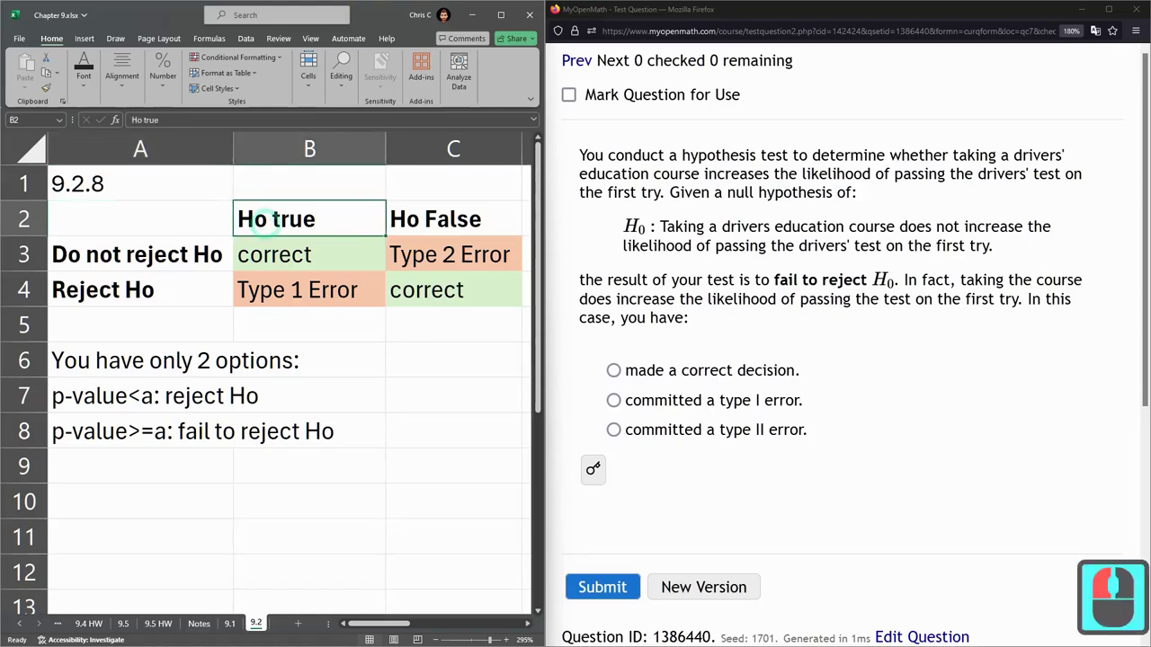
click(339, 218)
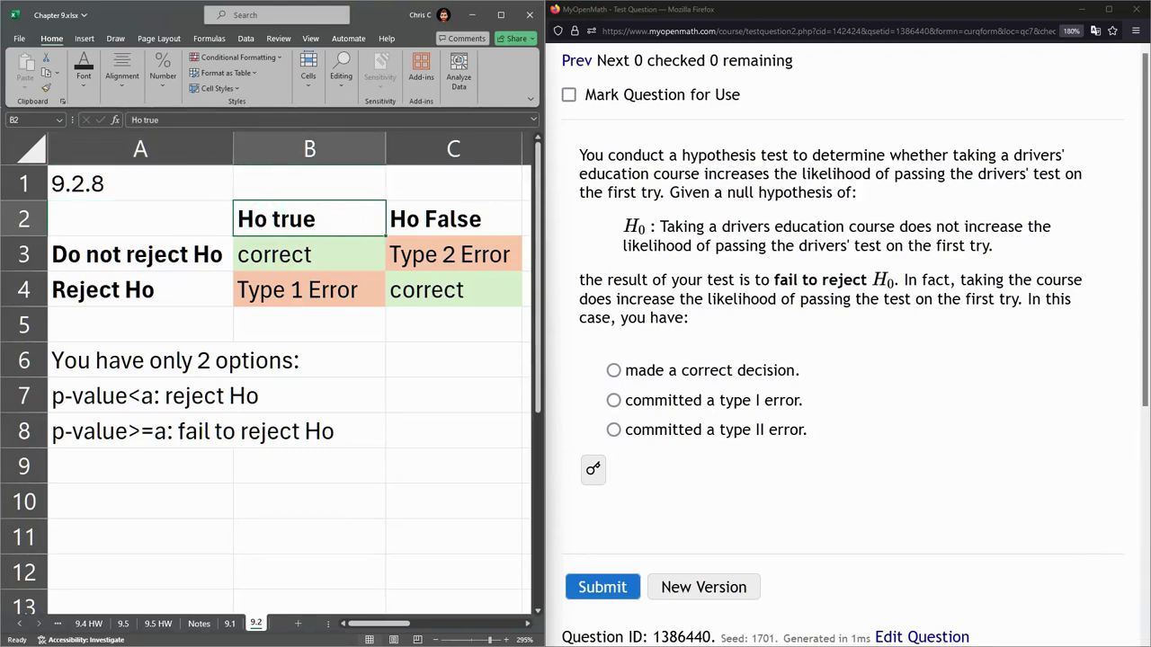
click(180, 260)
click(171, 290)
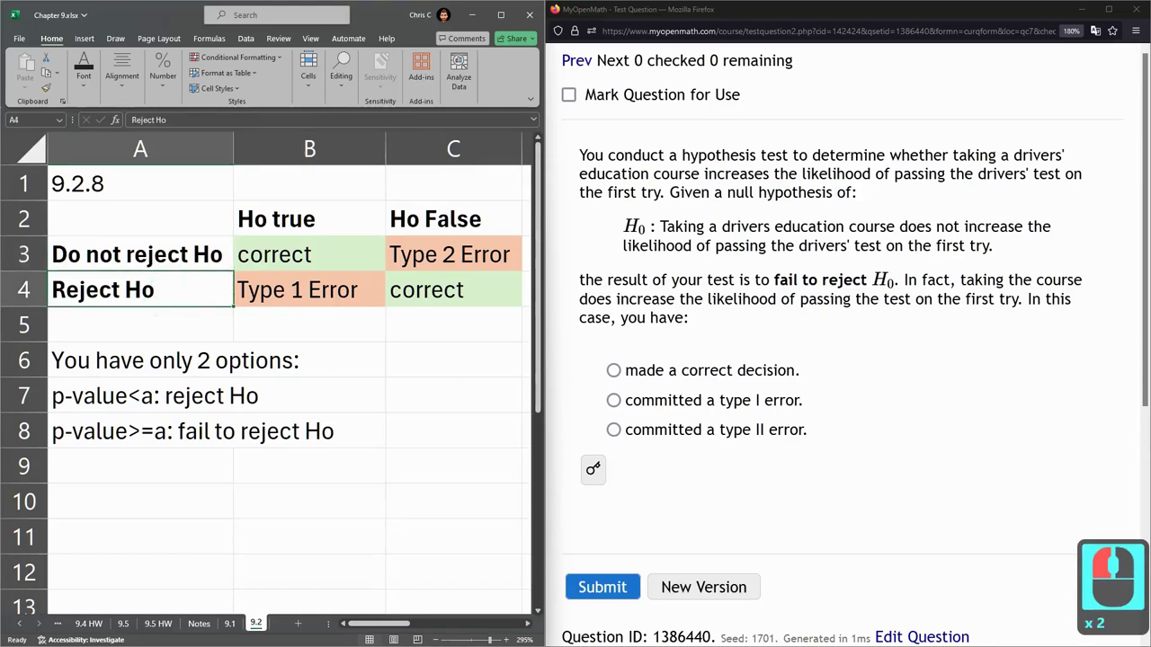
click(199, 256)
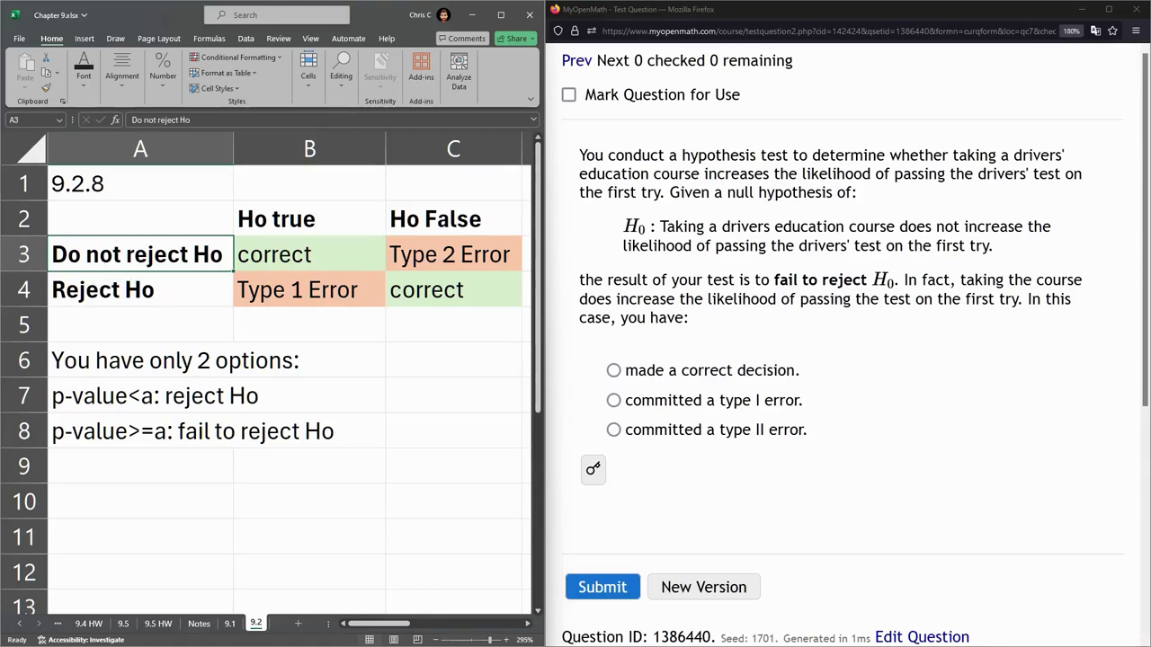
click(81, 254)
click(167, 256)
click(86, 253)
click(416, 220)
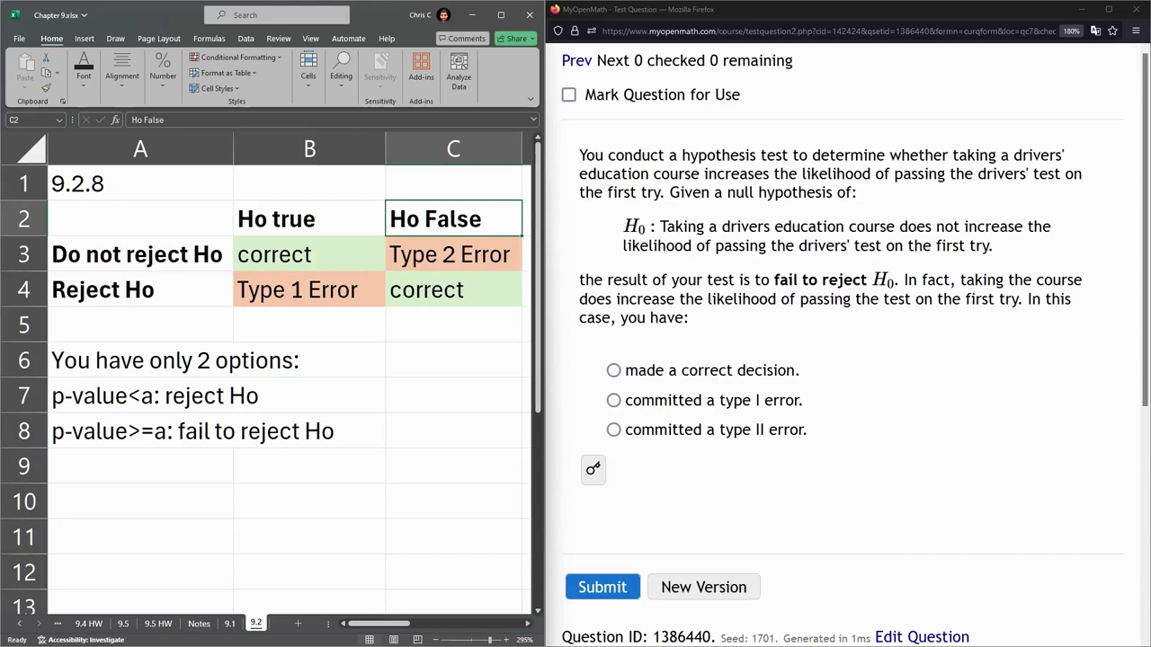
click(429, 289)
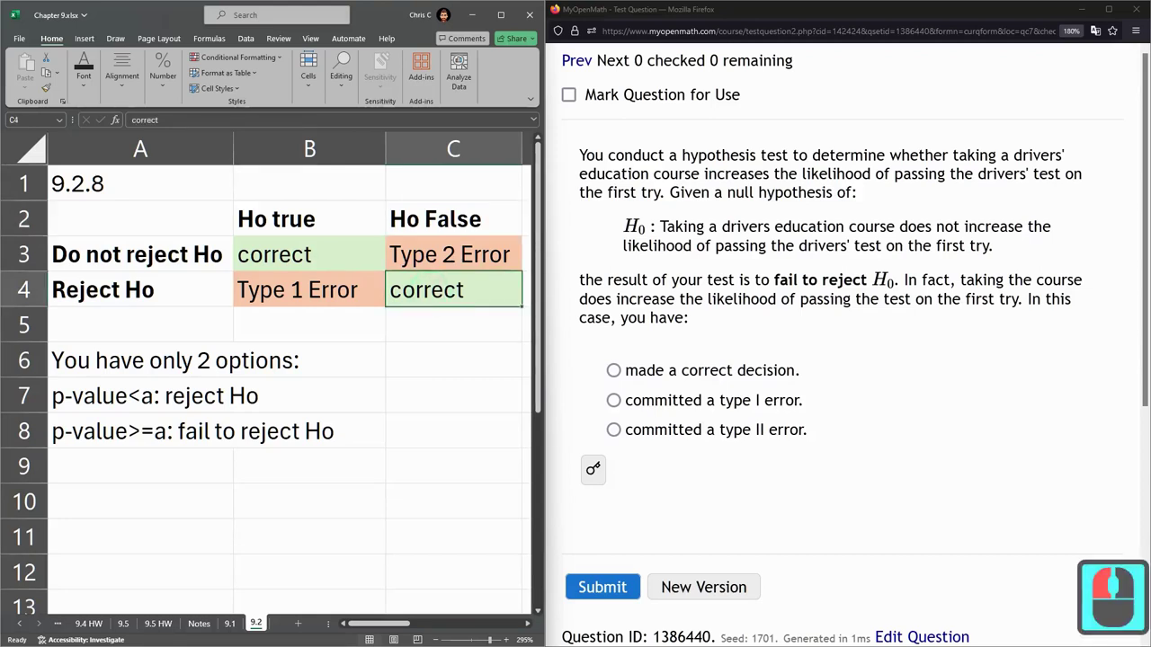
click(459, 255)
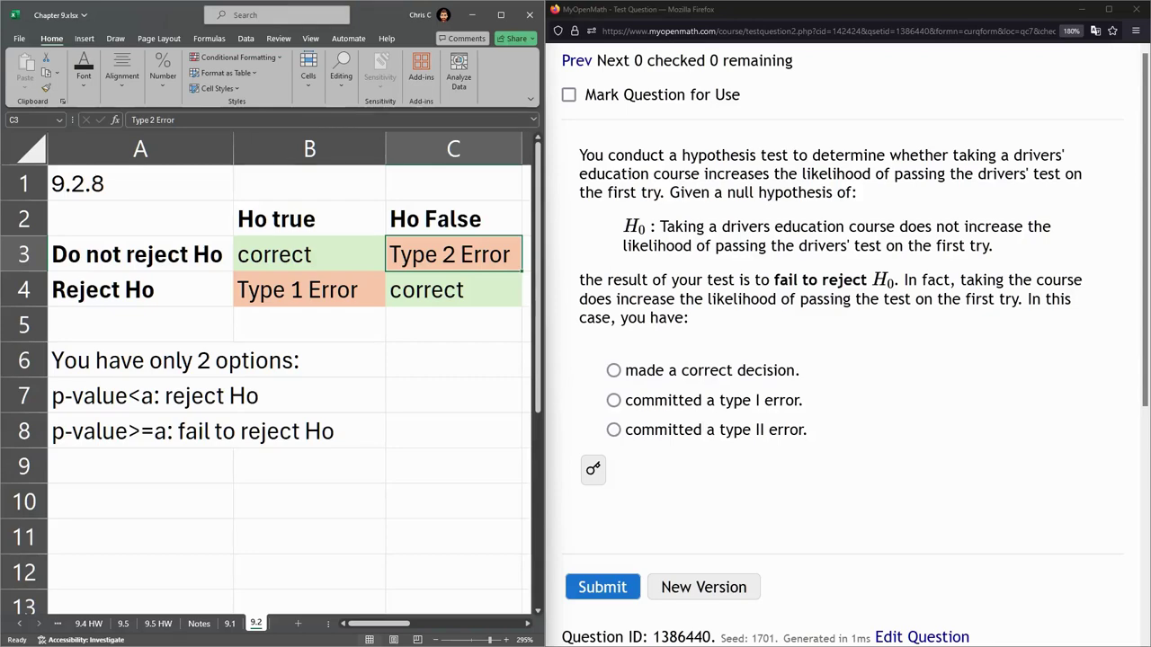
- Read the drivers' education question and compare its null hypothesis with the claim being tested
drag(579, 154, 691, 317)
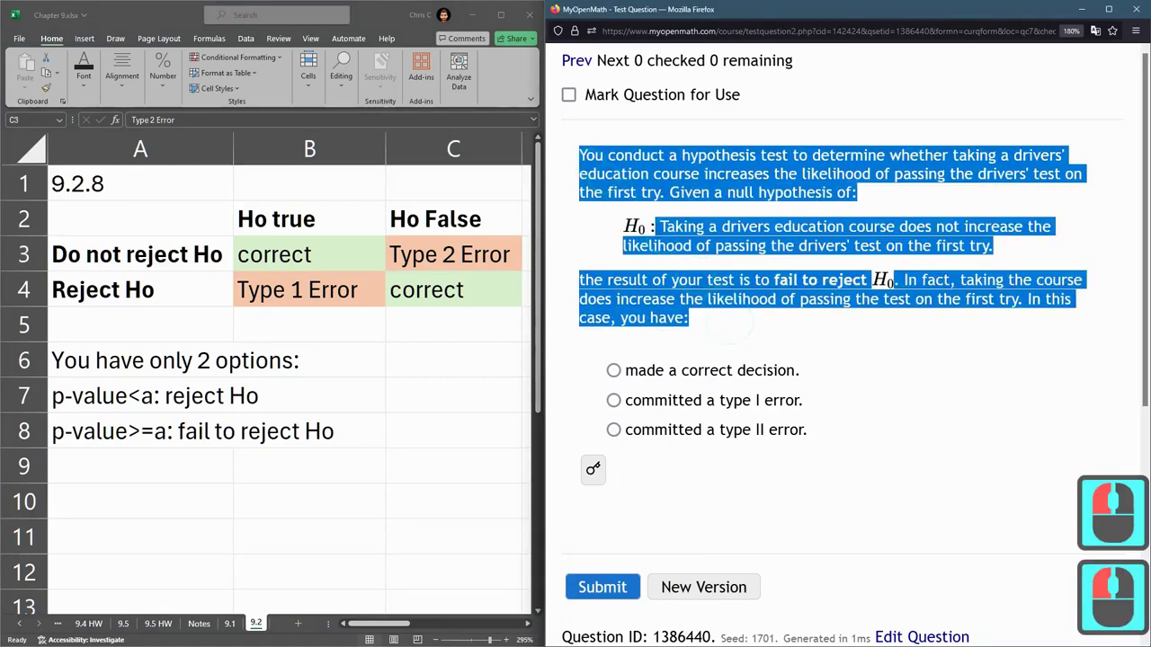
click(693, 314)
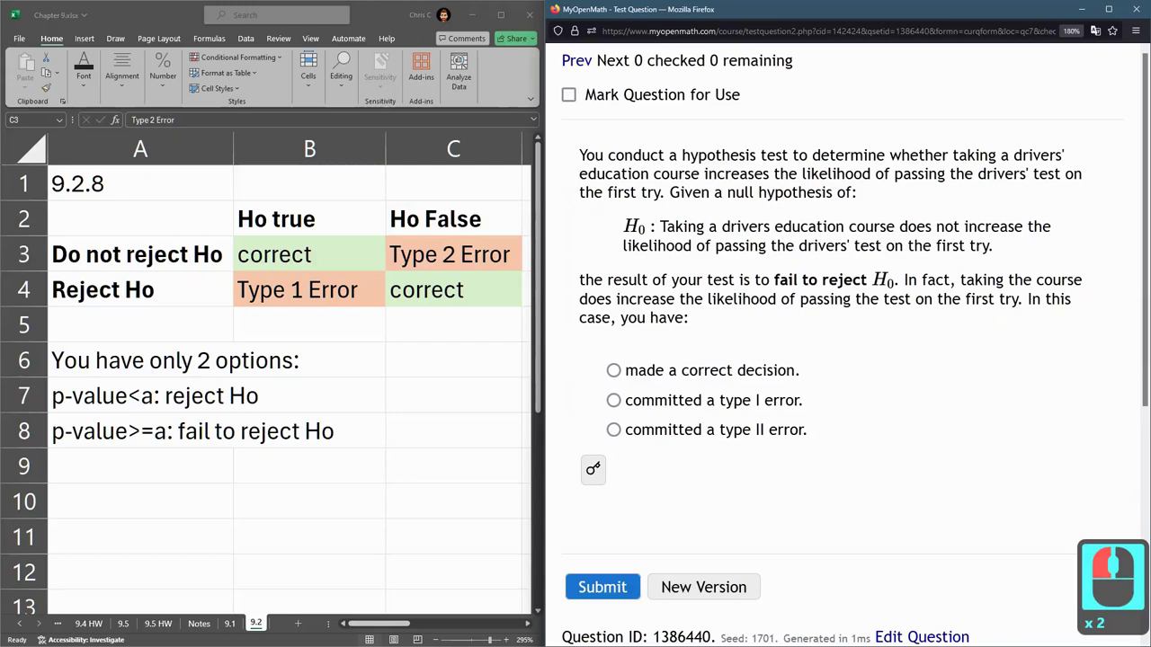
drag(579, 154, 858, 192)
click(857, 192)
drag(660, 227, 992, 245)
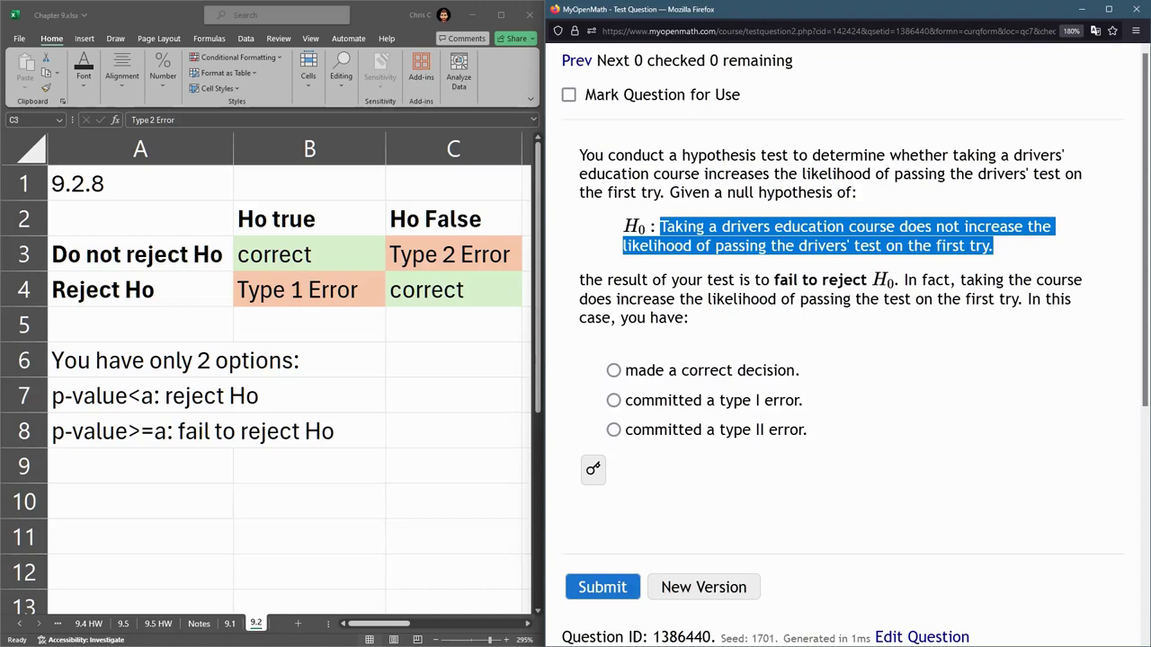
drag(700, 173, 948, 174)
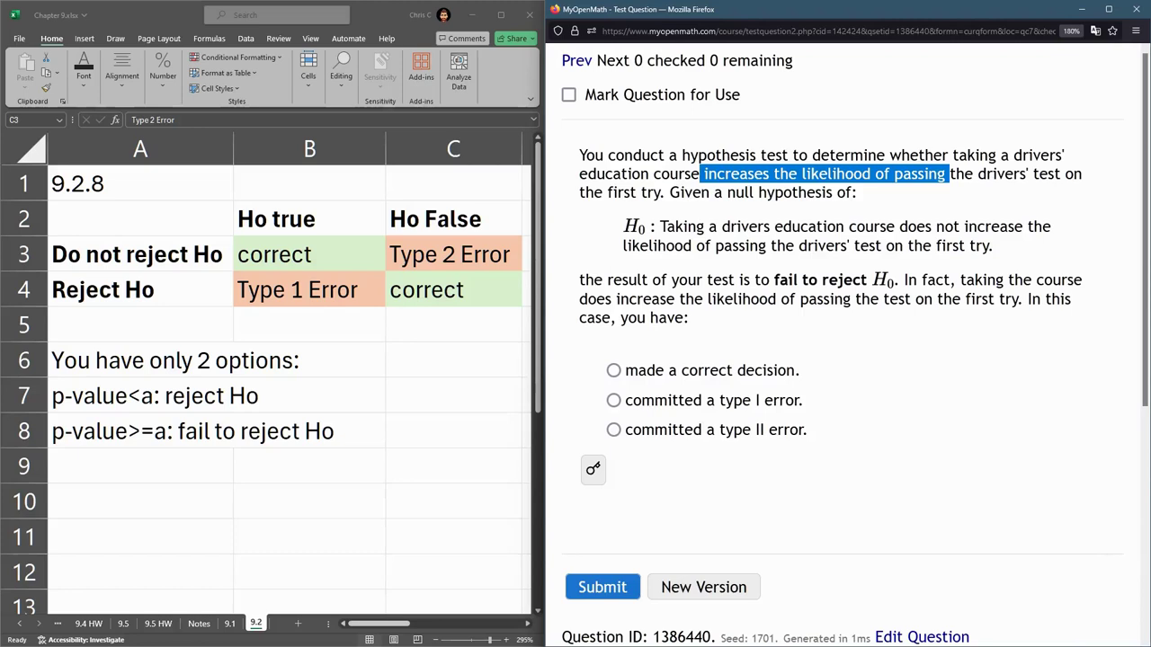
- Compare the drivers' education test result and the stated fact about the course with the null hypothesis
drag(579, 280, 774, 280)
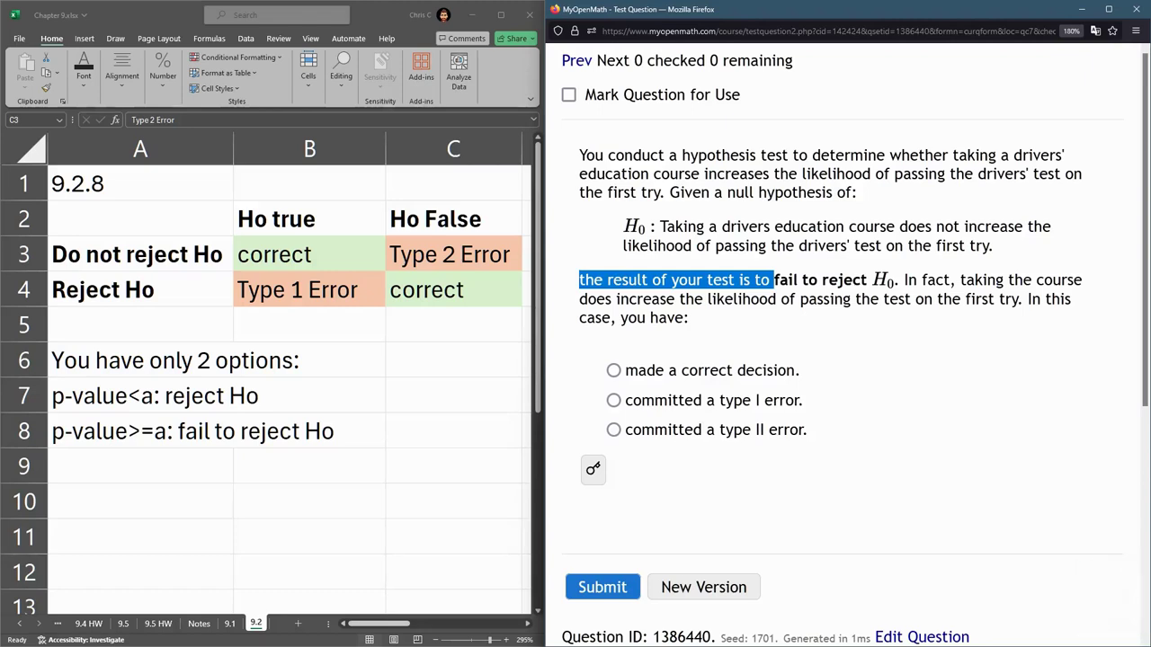
drag(773, 279, 870, 279)
drag(659, 226, 992, 246)
drag(904, 280, 689, 318)
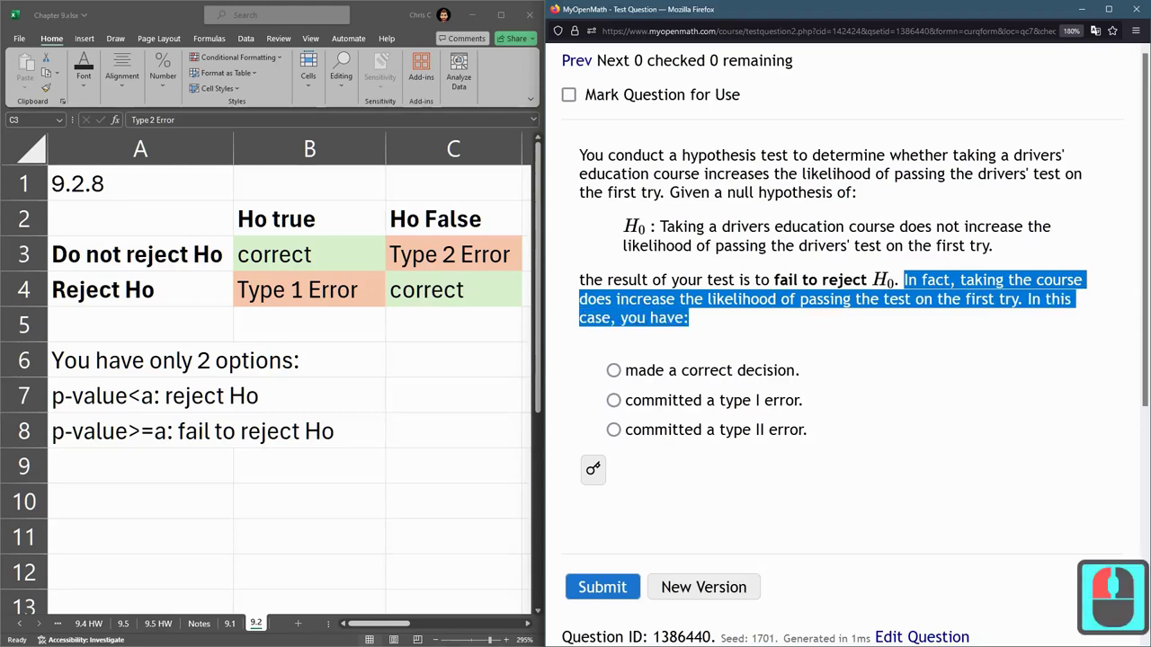
drag(659, 227, 992, 245)
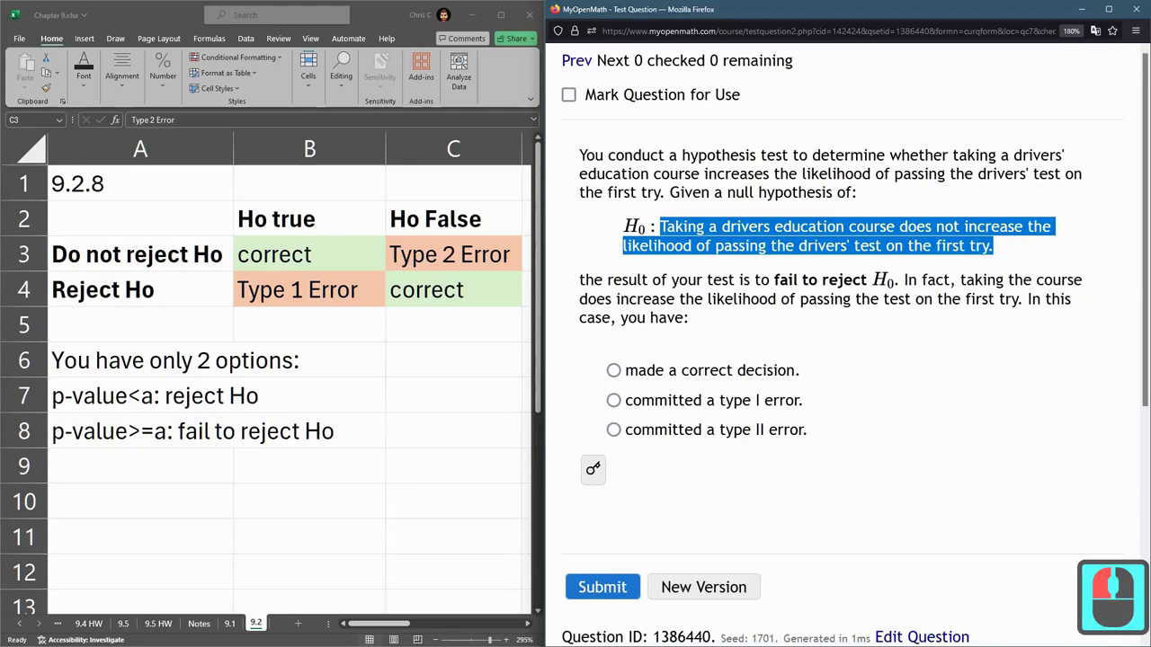
drag(903, 280, 924, 329)
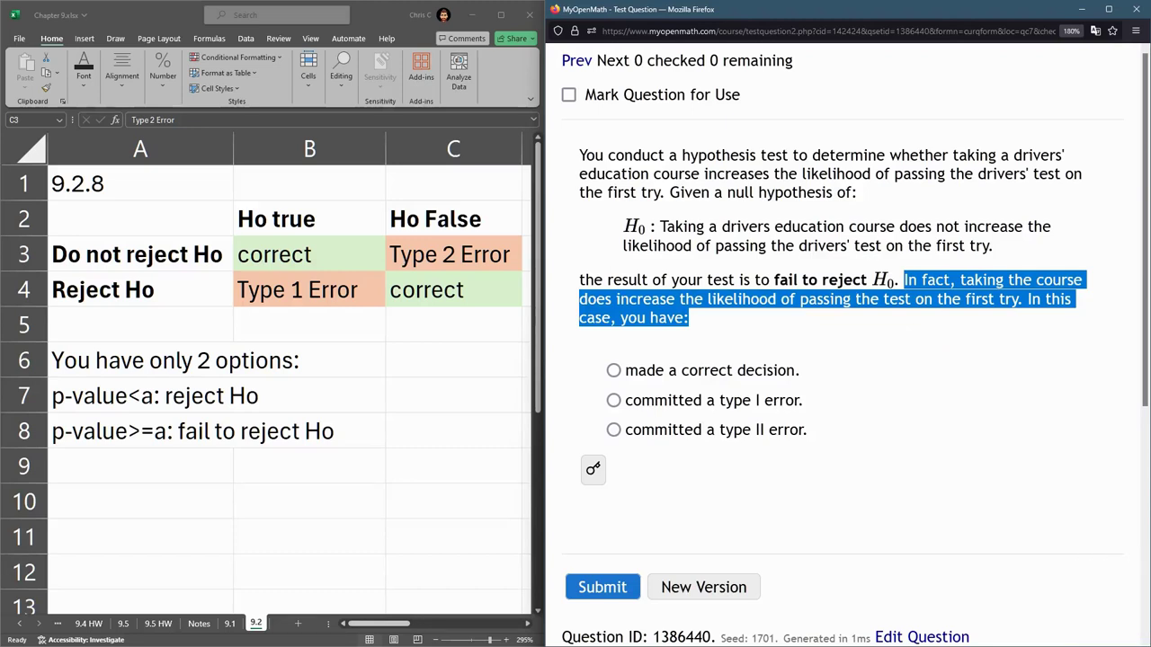
click(823, 277)
click(821, 276)
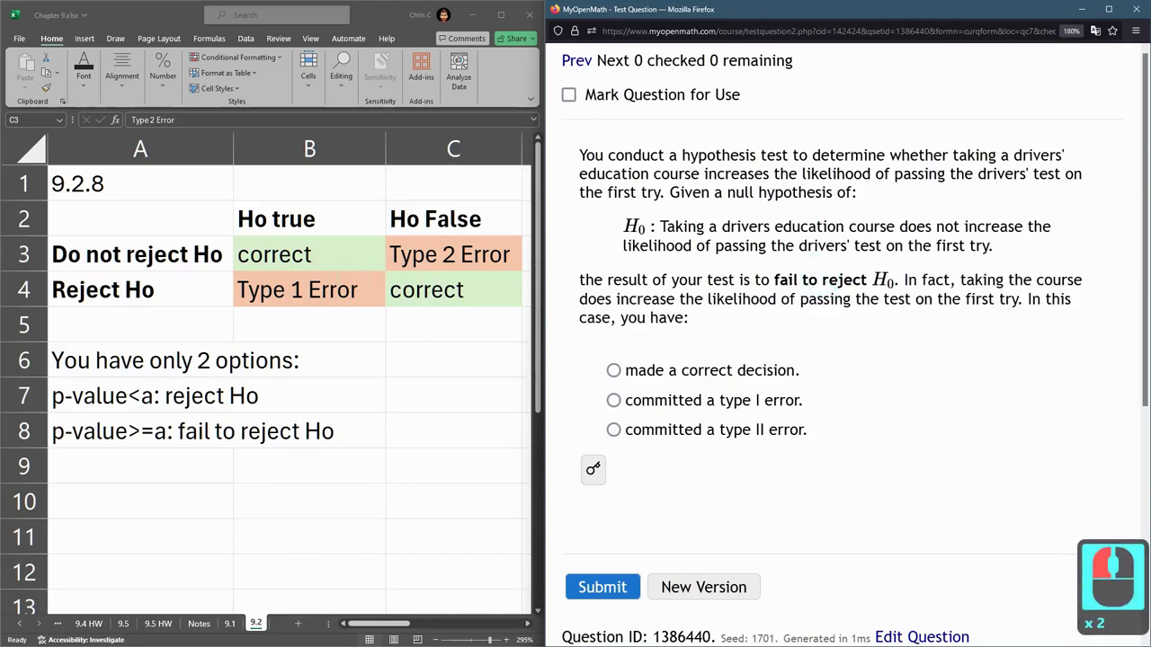
- Look up Do not reject Ho with Ho False in the table and submit "committed a type II error" as the answer
click(78, 251)
click(121, 255)
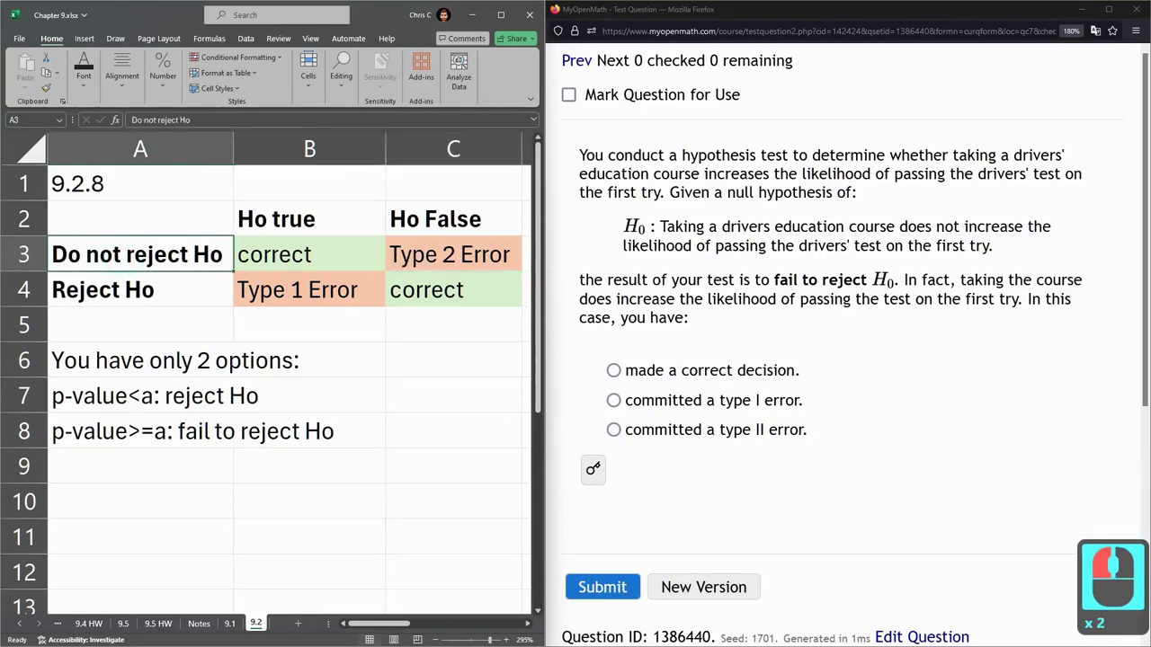
click(427, 241)
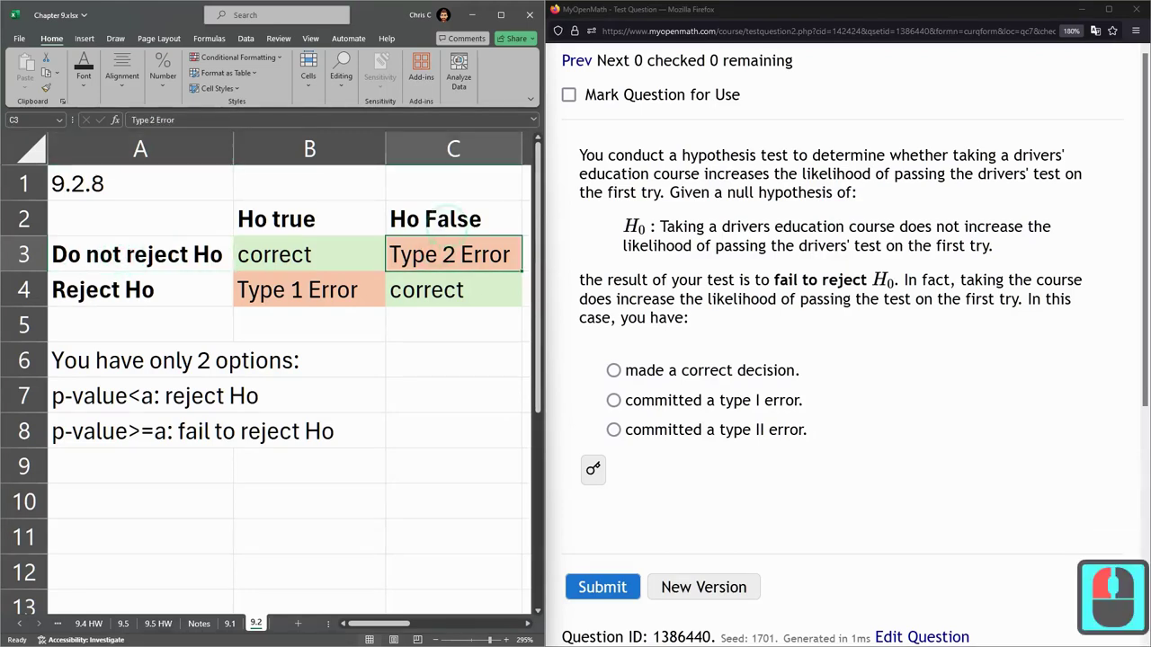
click(449, 221)
click(455, 256)
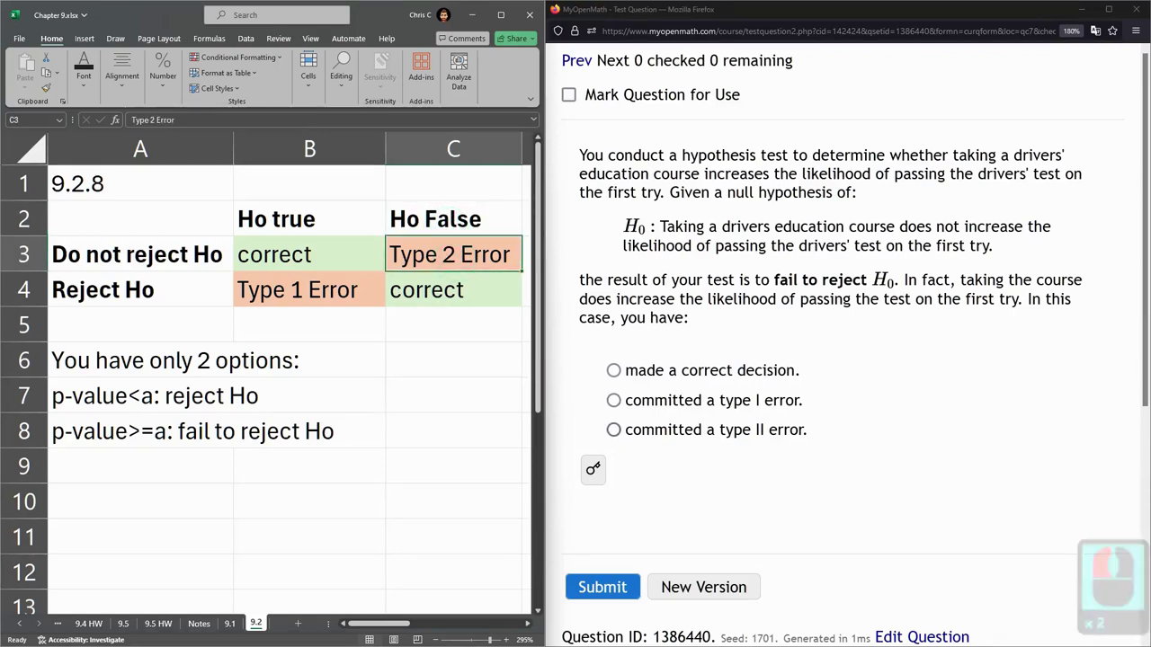
click(615, 430)
click(602, 587)
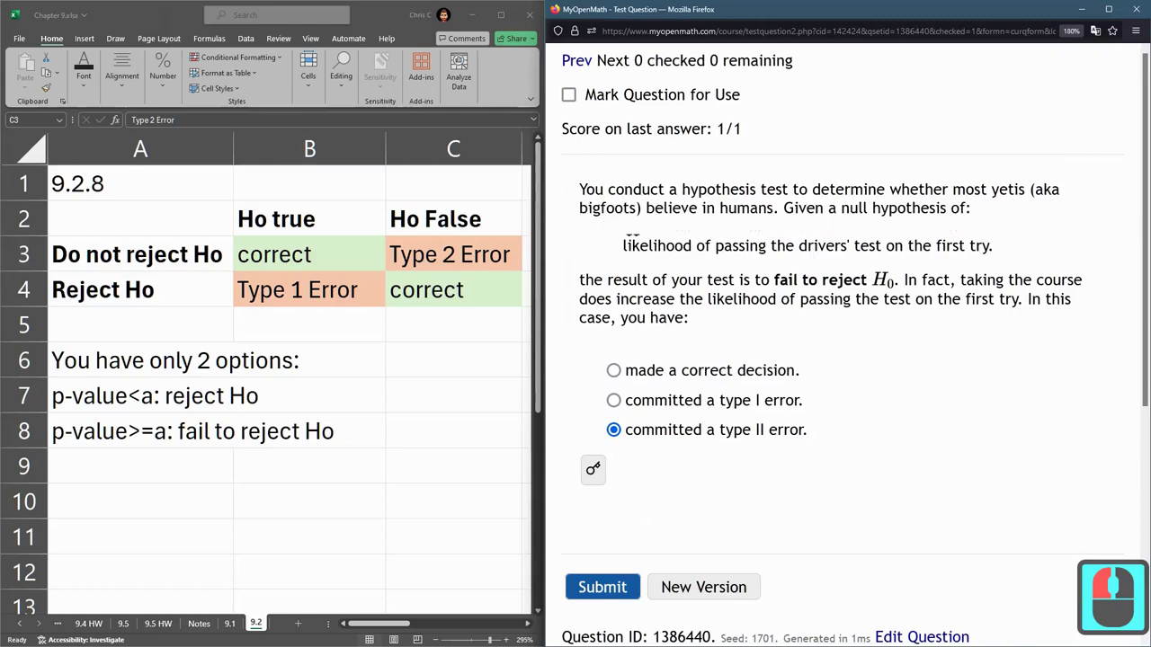
- Read the new UFO question, comparing its null hypothesis with the stated fact and the Reject Ho row of the table
drag(703, 243, 858, 243)
click(859, 220)
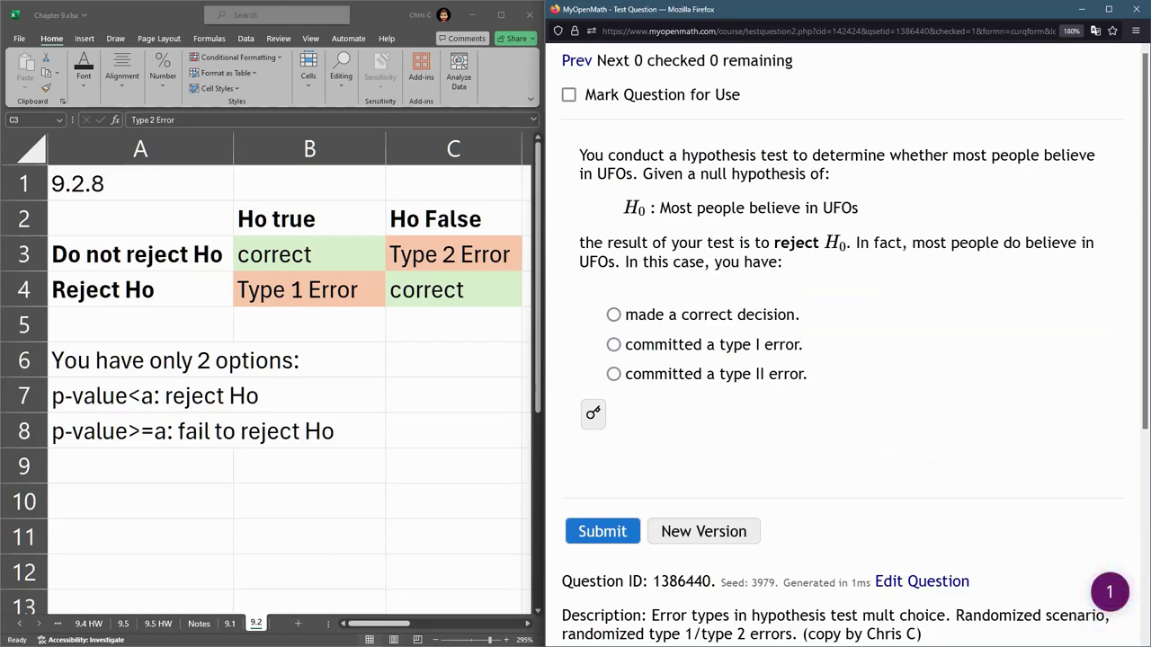
drag(579, 154, 830, 175)
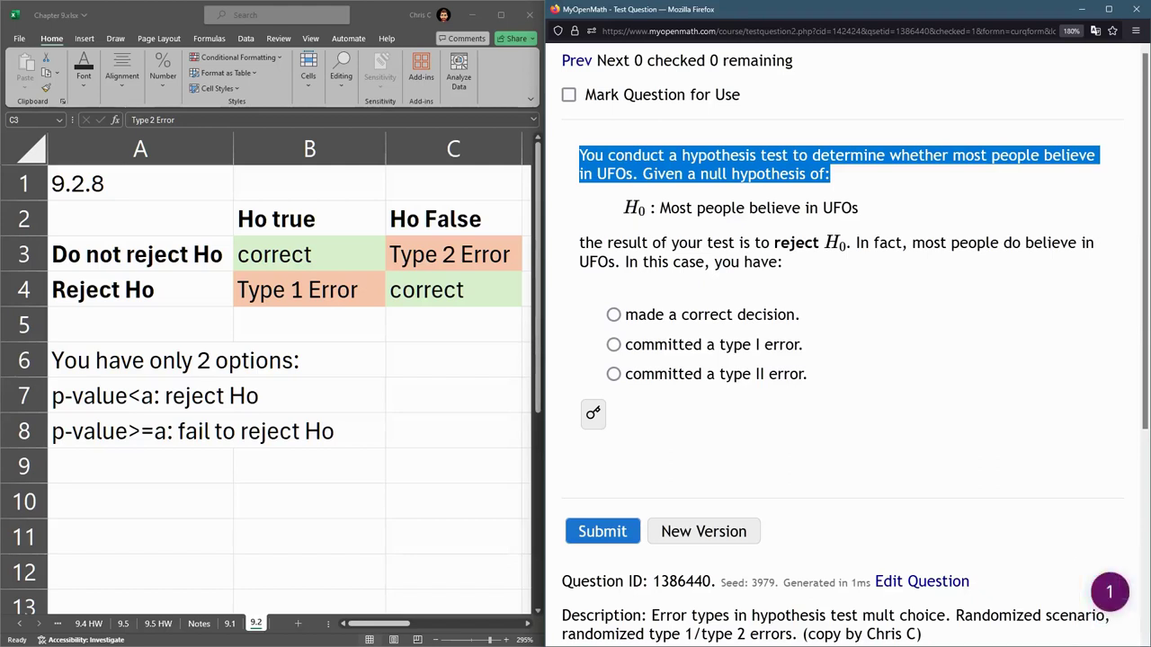
drag(661, 208, 858, 208)
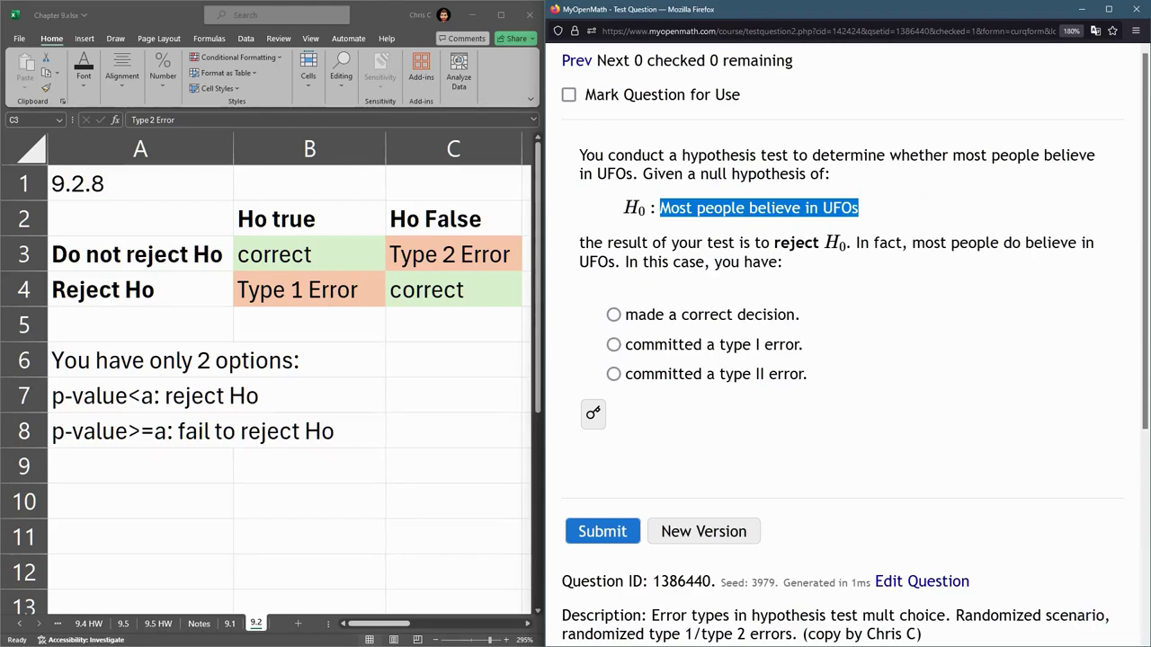
click(12, 287)
click(13, 287)
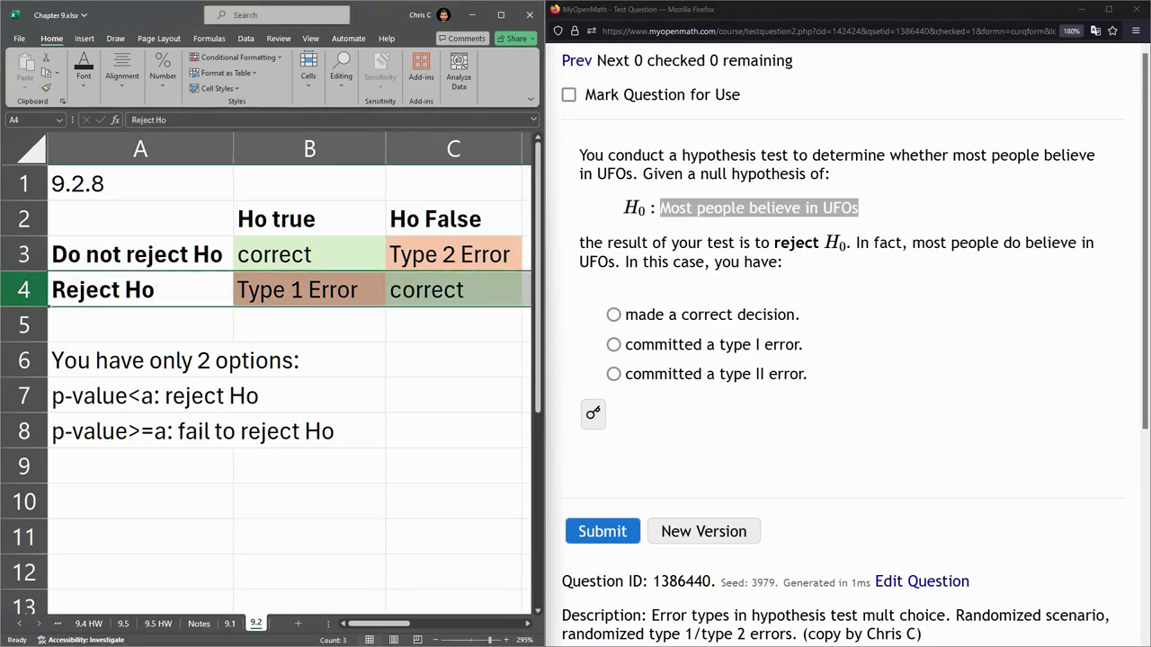
drag(854, 243, 782, 262)
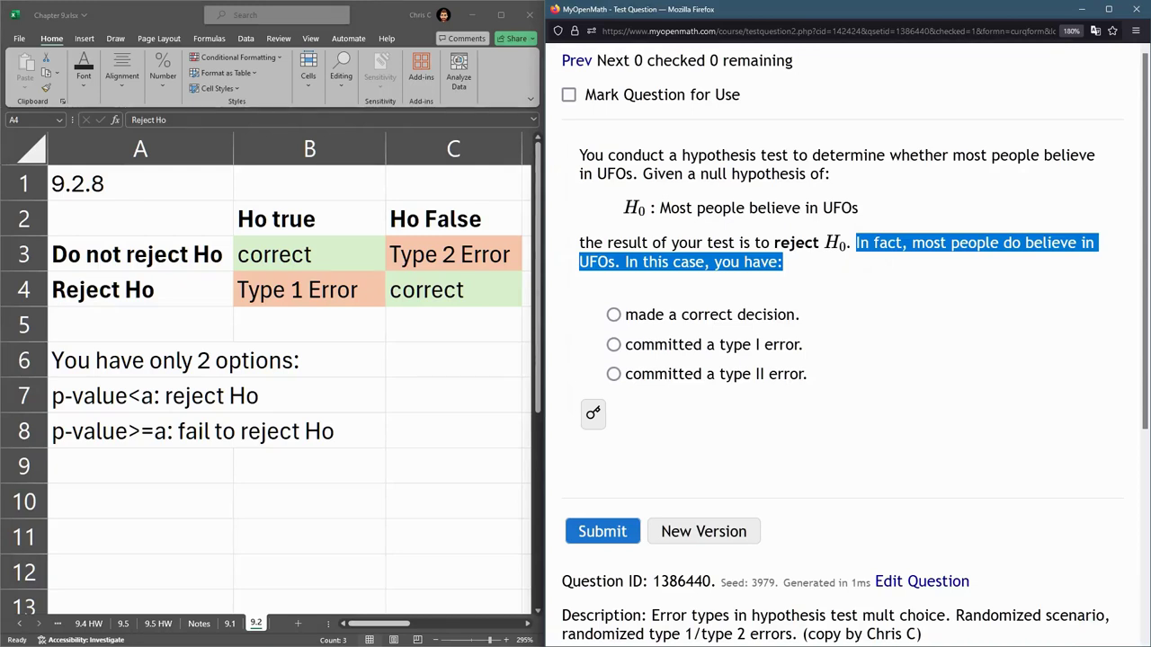
drag(660, 207, 858, 208)
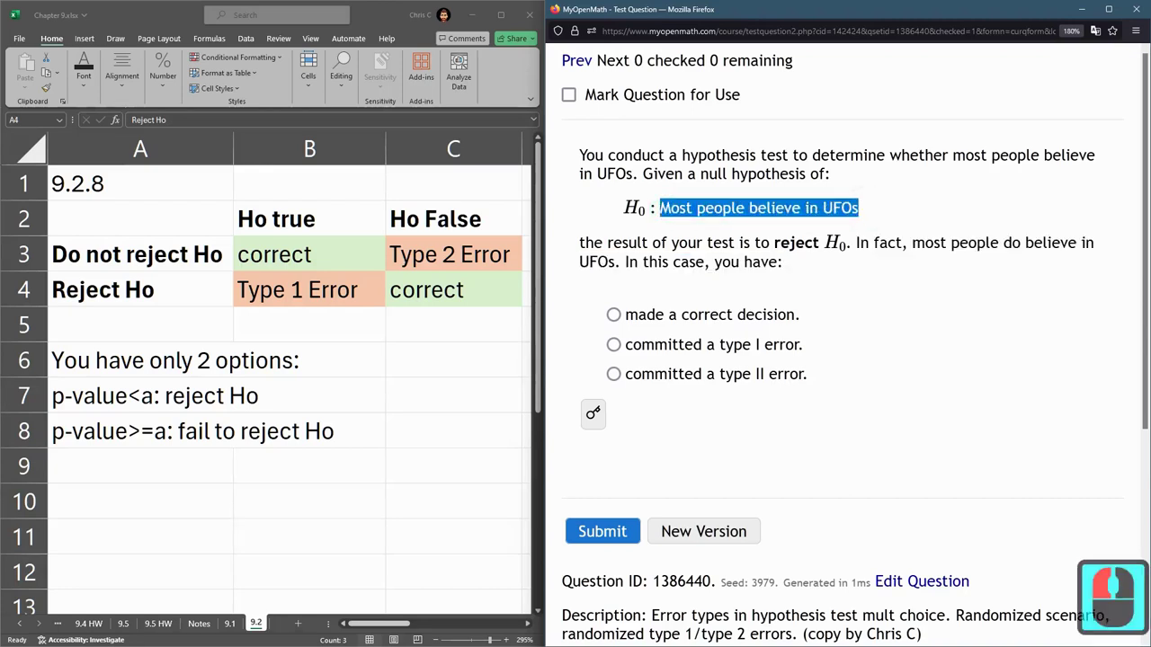
drag(656, 208, 917, 259)
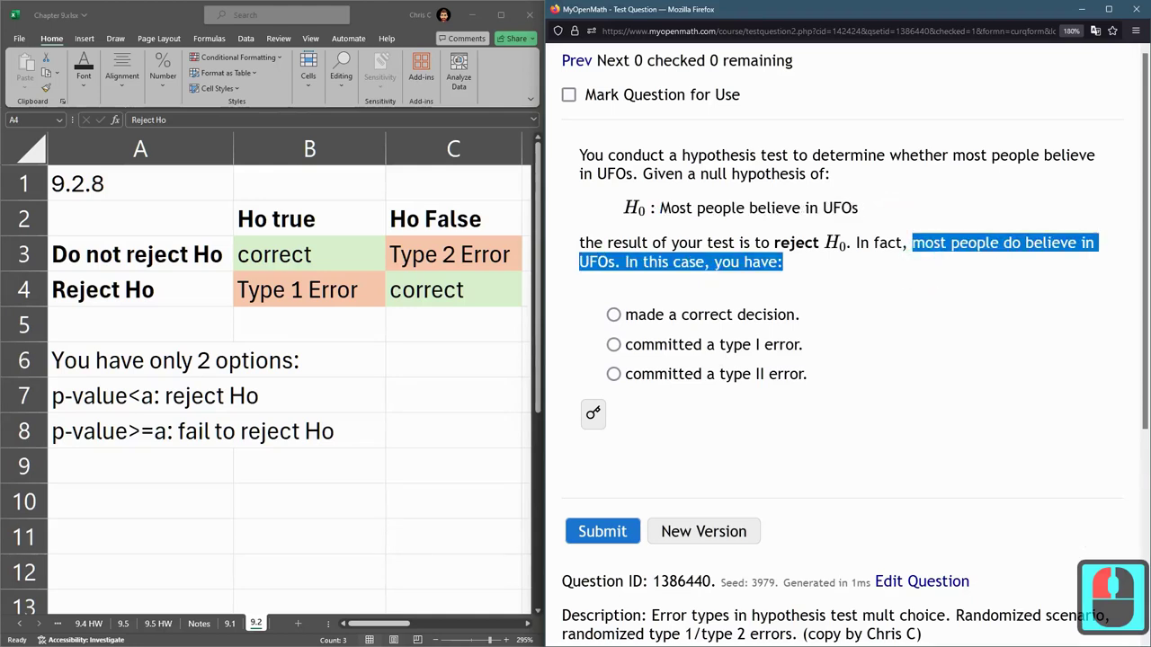
- Look up Reject Ho with Ho true in the table and choose "committed a type I error" for the UFO question
click(396, 13)
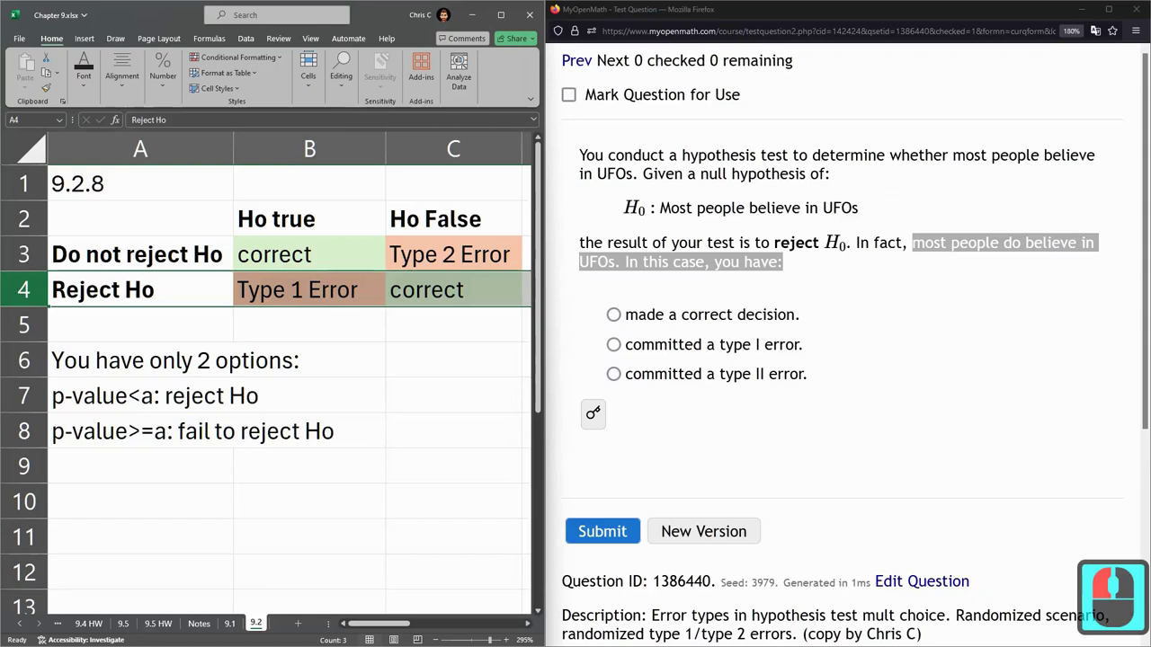
click(304, 297)
double_click(304, 297)
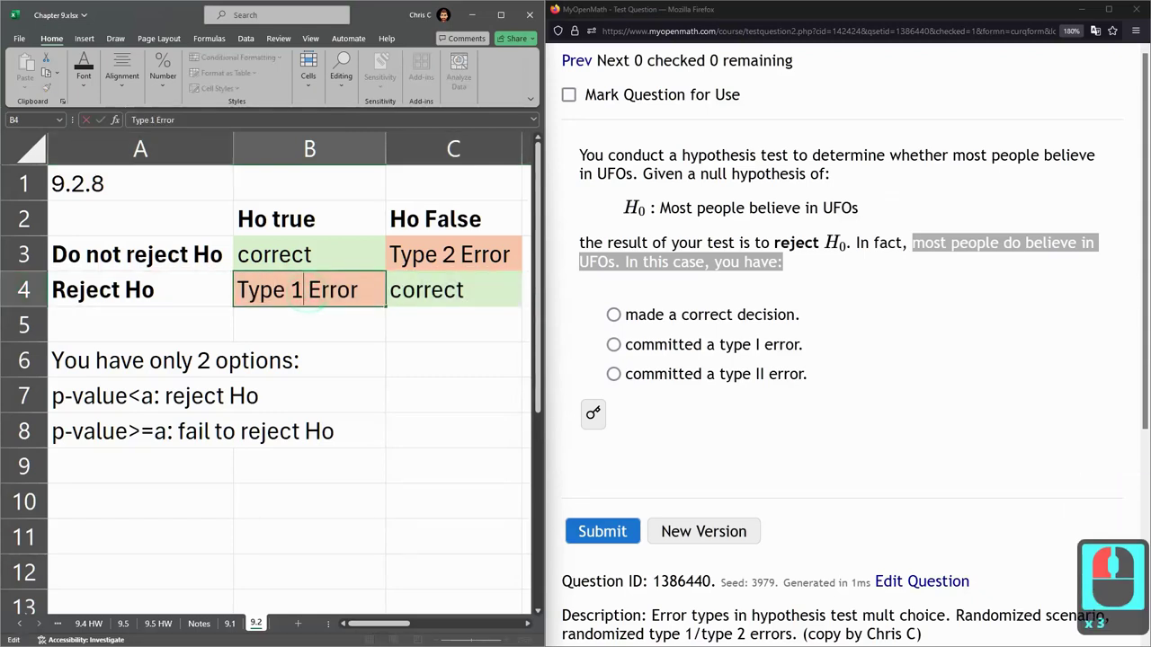
click(613, 344)
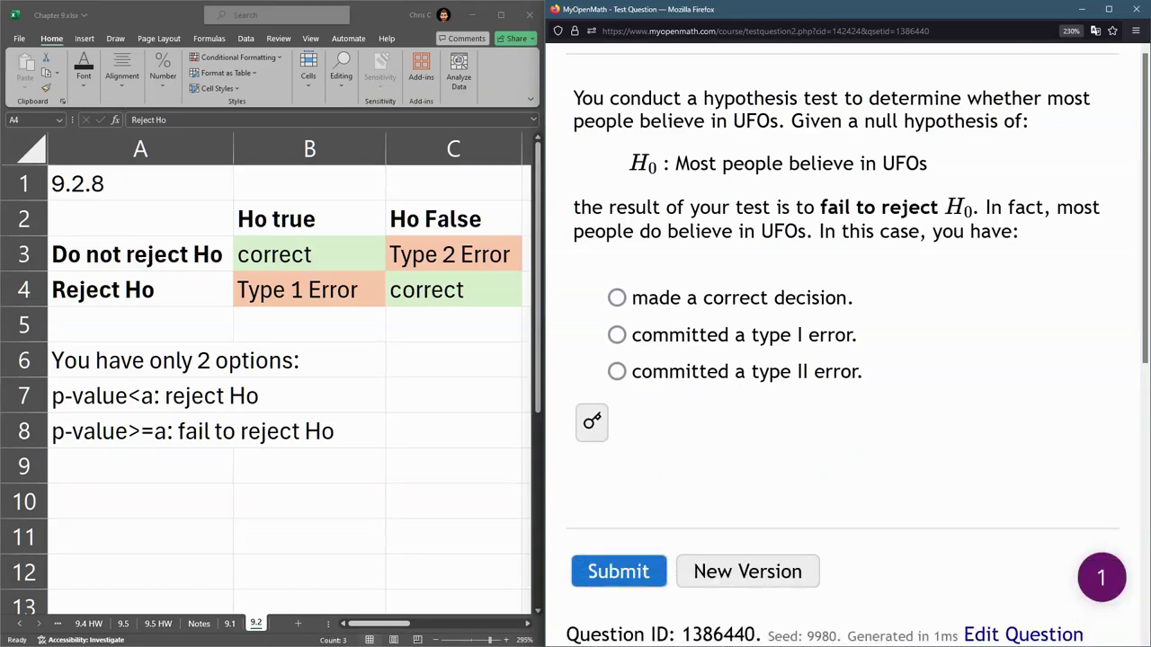
- Read the UFO question's null hypothesis, fail-to-reject result and stated fact, comparing them with the Do not reject Ho row of the table
drag(573, 98, 927, 164)
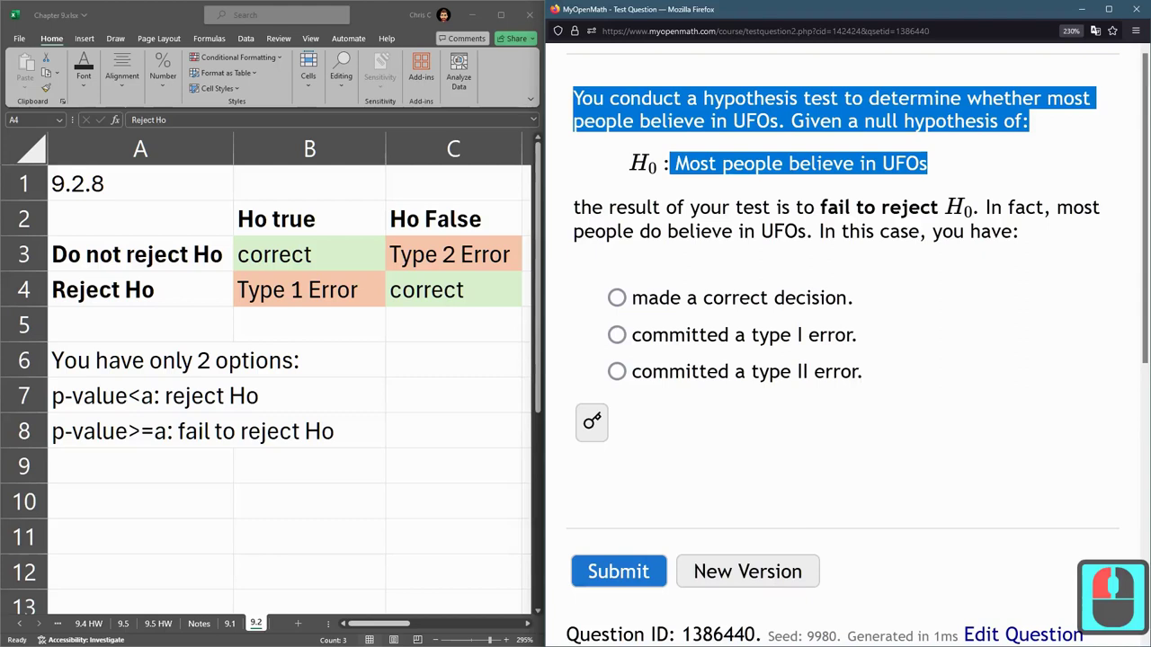
drag(574, 206, 1002, 209)
click(16, 254)
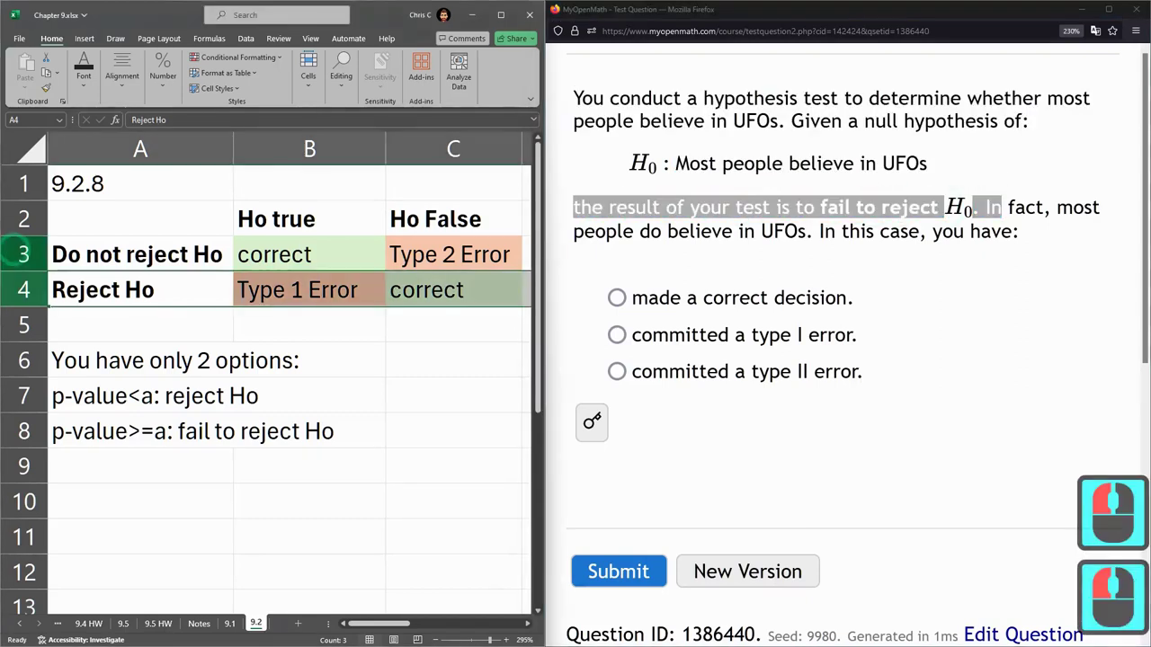
click(16, 254)
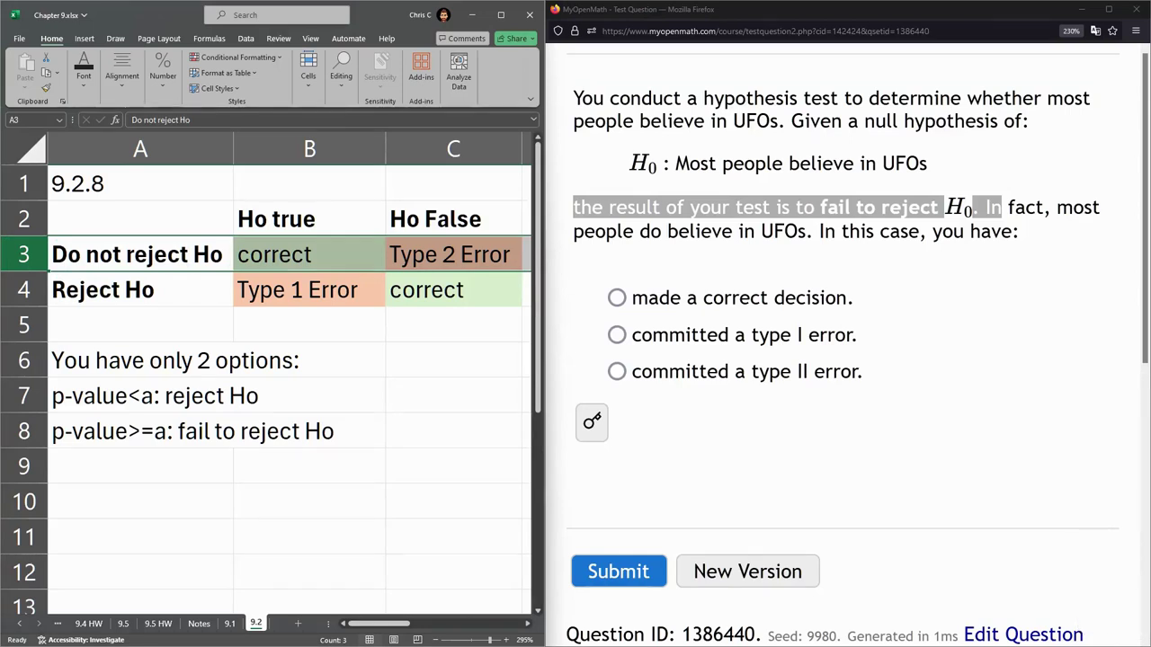
drag(666, 163, 953, 163)
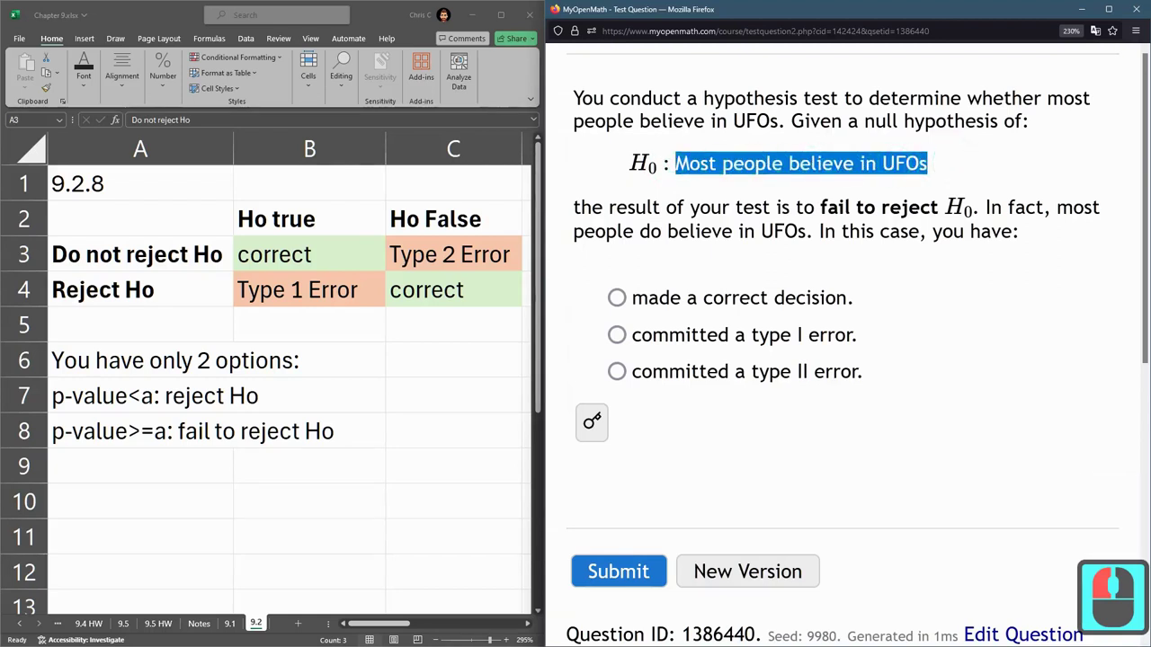
drag(984, 207, 819, 232)
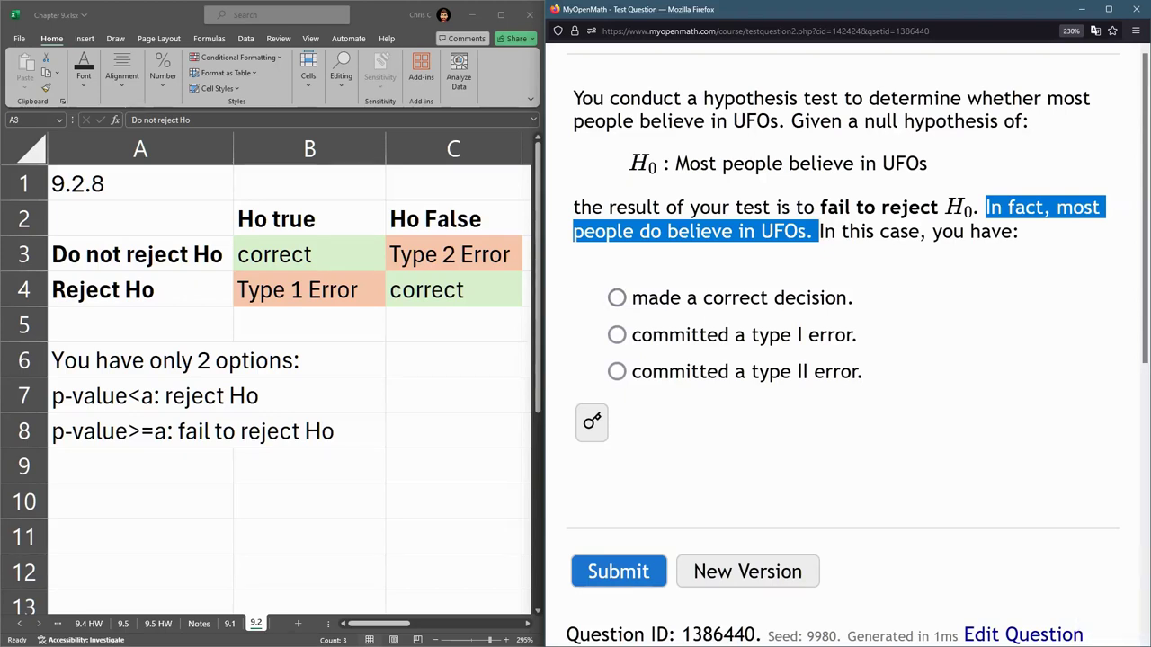
- Look up Do not reject Ho with Ho true in the table and submit "made a correct decision" as the answer
click(22, 254)
click(280, 254)
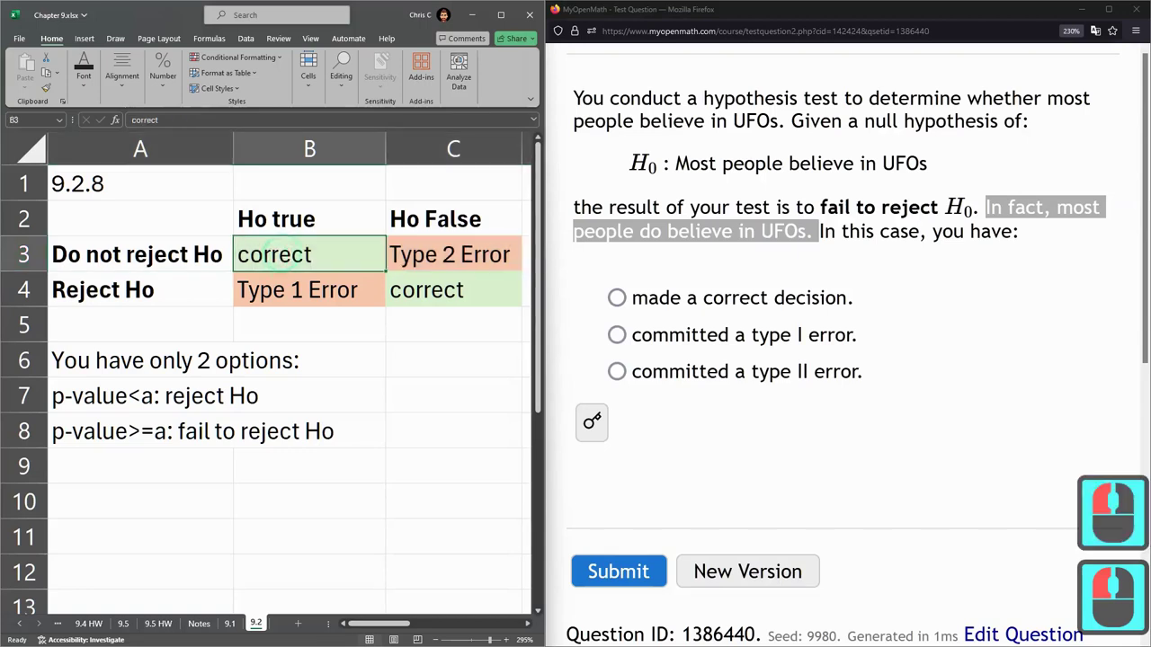
double_click(289, 254)
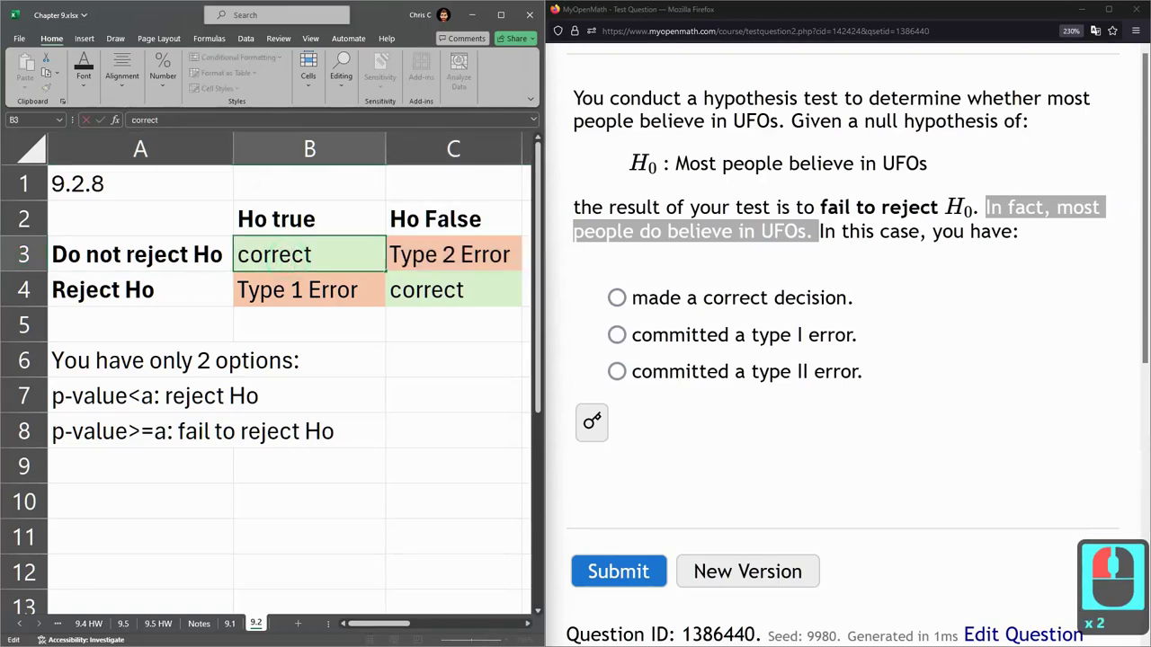
click(616, 298)
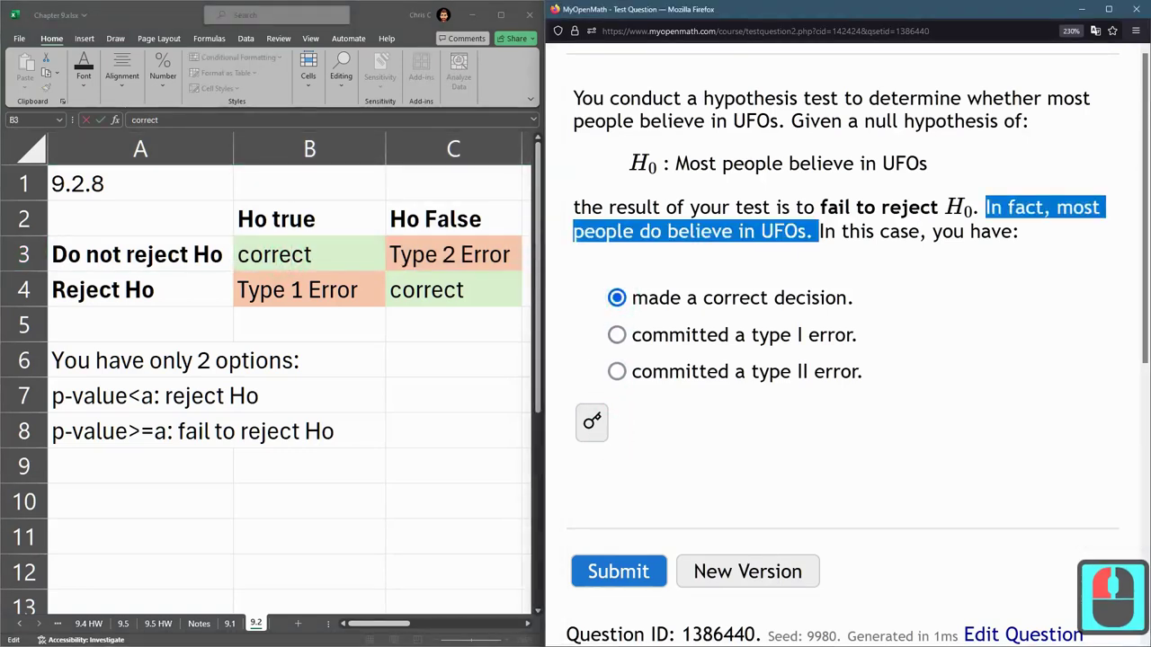
click(619, 572)
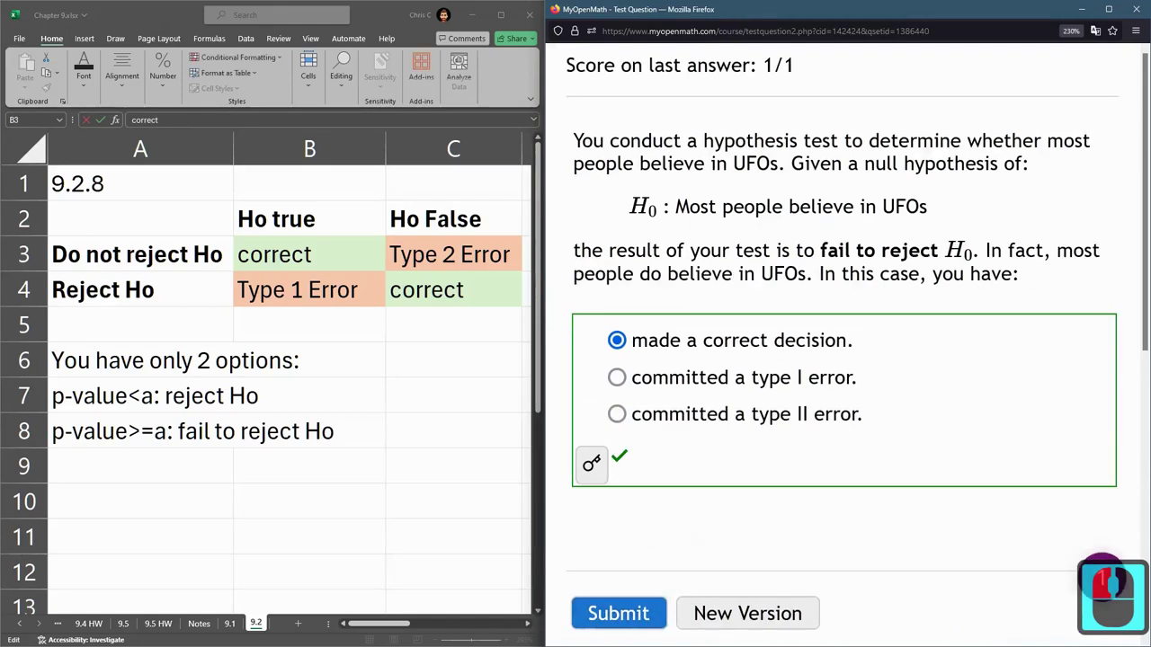
- Load another version of the UFO hypothesis test question
click(591, 420)
click(592, 421)
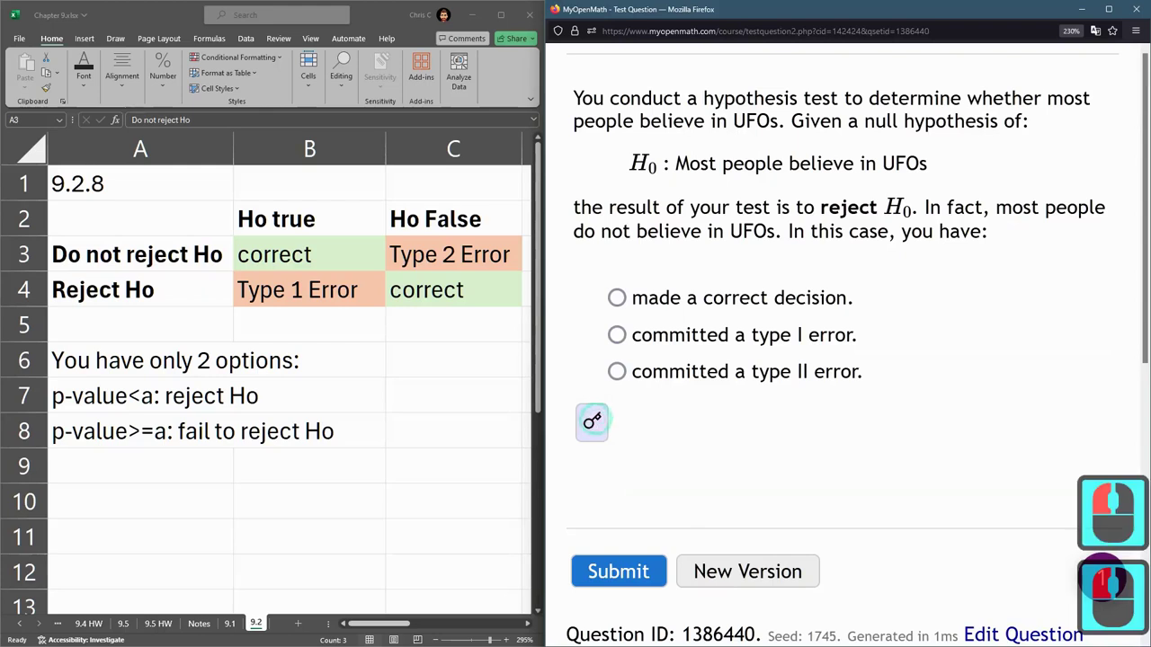
click(591, 421)
click(592, 421)
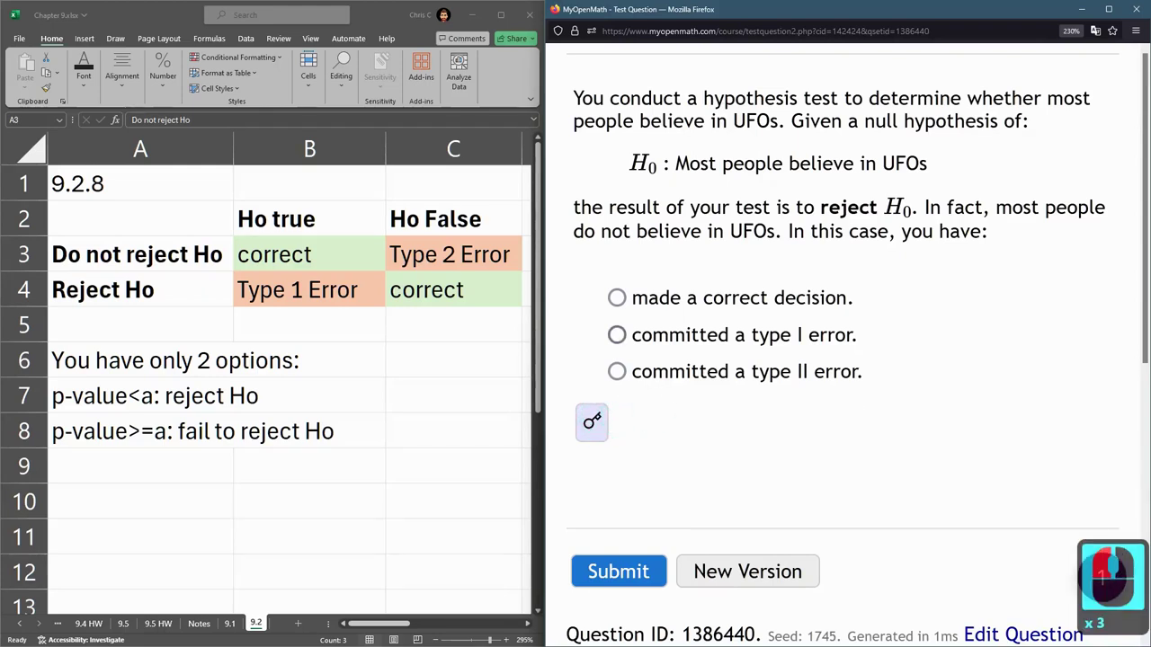
key(1)
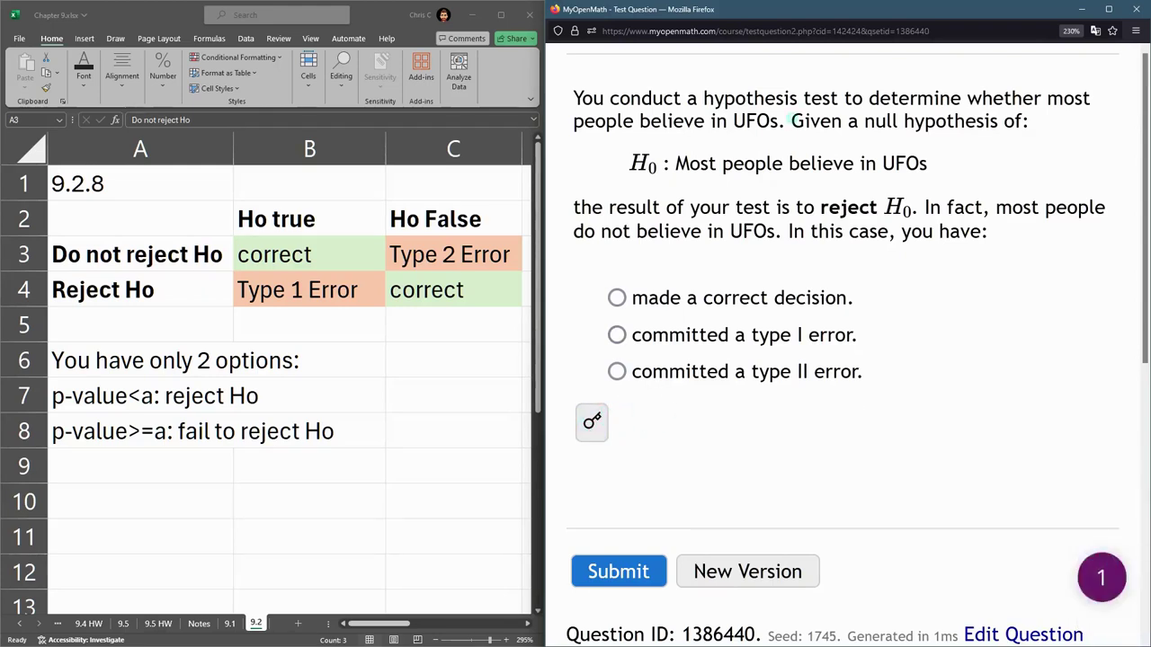
- Read the new version's null hypothesis and test result, and match them to the Reject Ho row of the table
drag(791, 120, 927, 164)
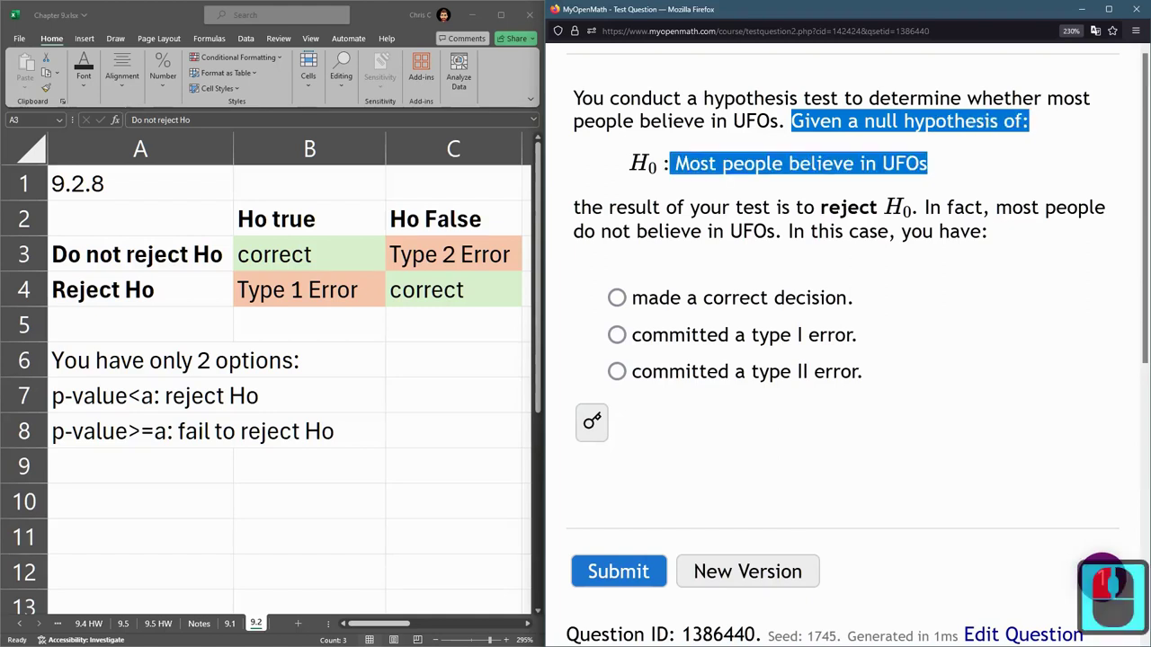
click(697, 164)
drag(675, 163, 963, 163)
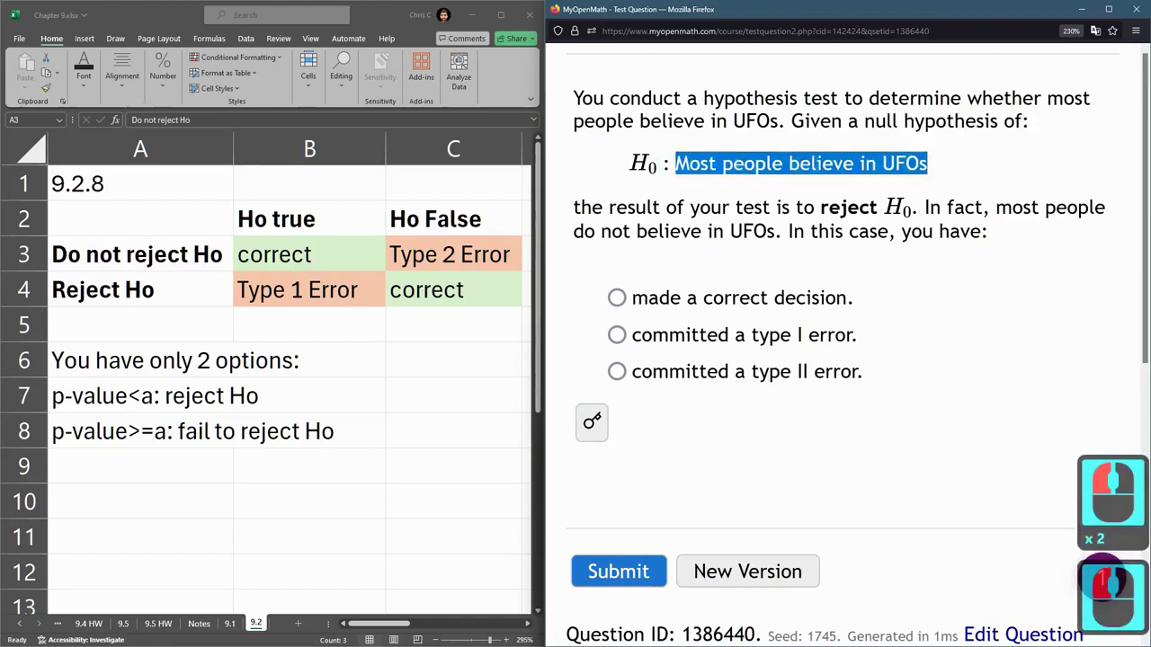
drag(663, 206, 877, 207)
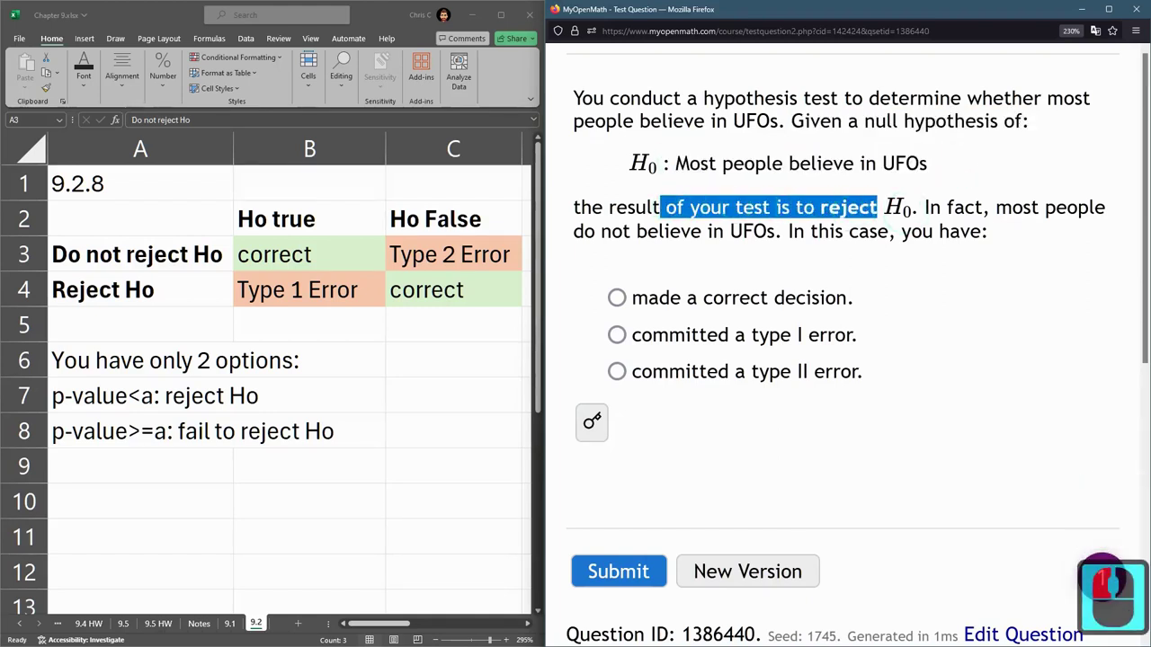
click(24, 289)
click(24, 289)
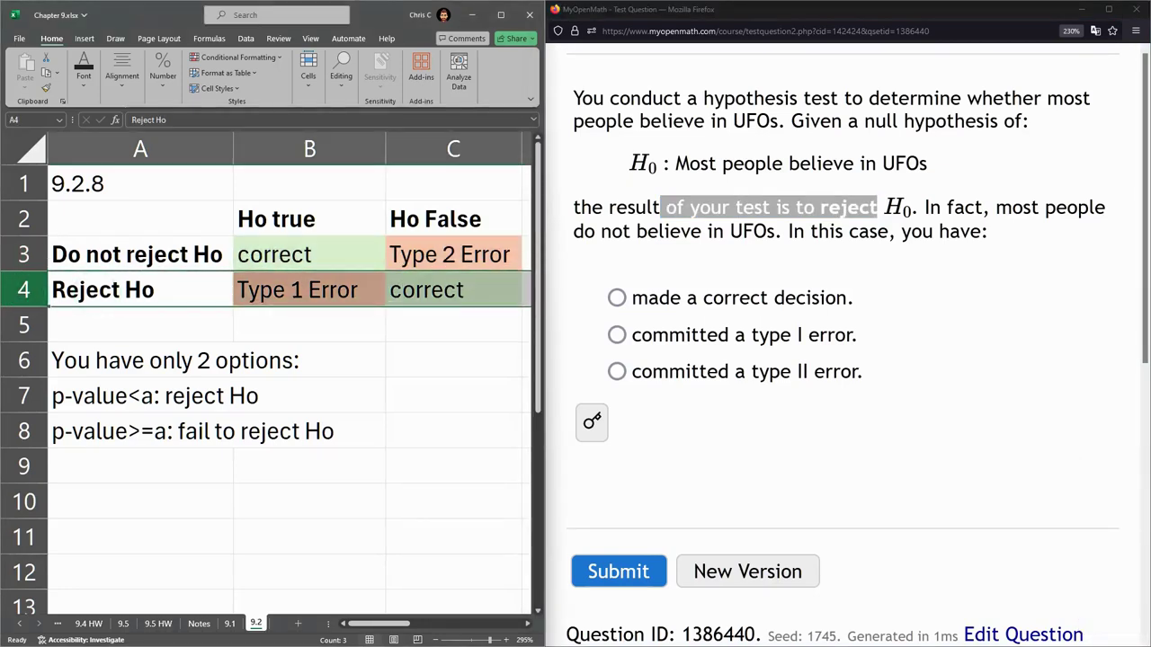
- Compare the null hypothesis with the stated fact about UFO belief and submit "made a correct decision" for the reject Ho result
drag(675, 163, 927, 163)
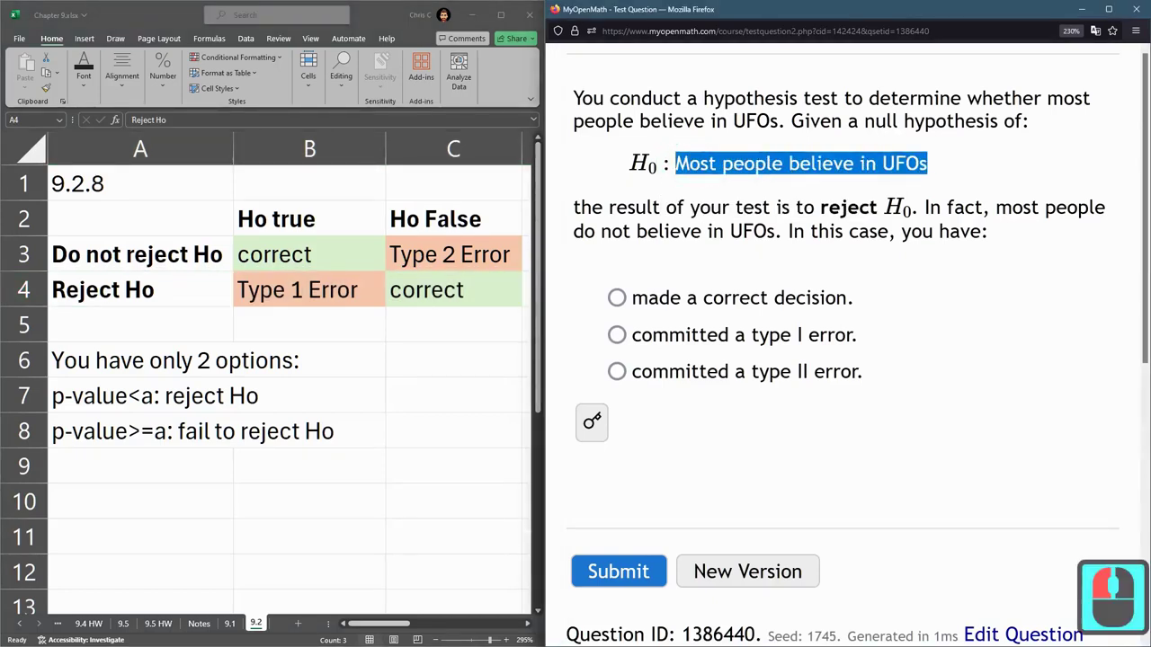
drag(919, 207, 782, 231)
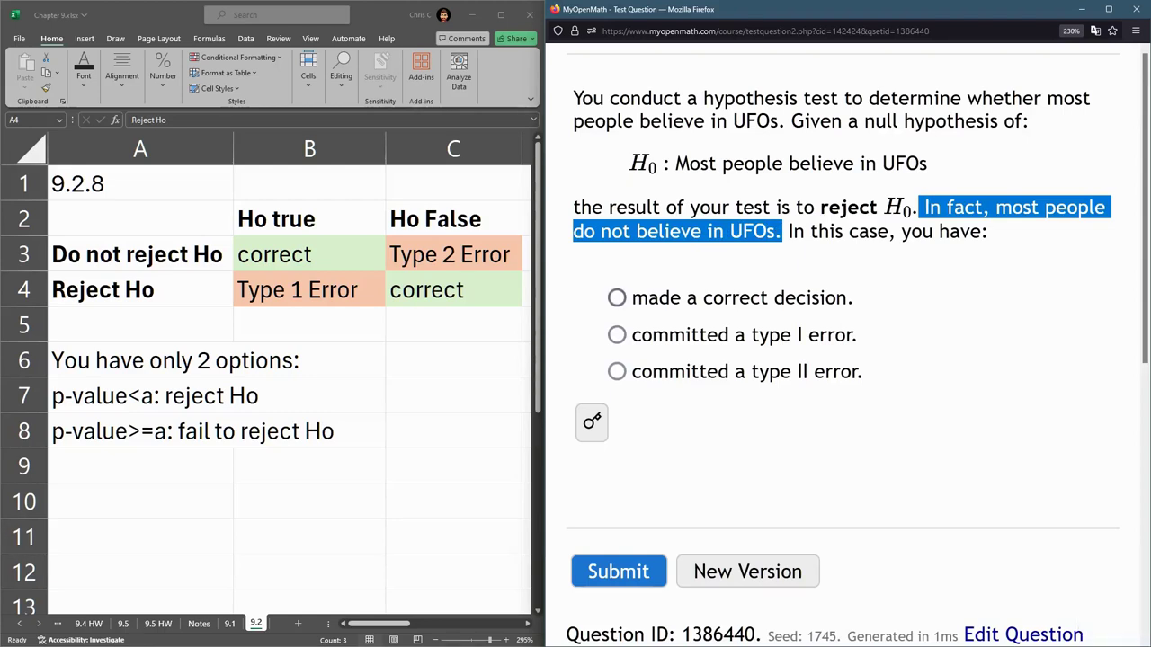
click(617, 297)
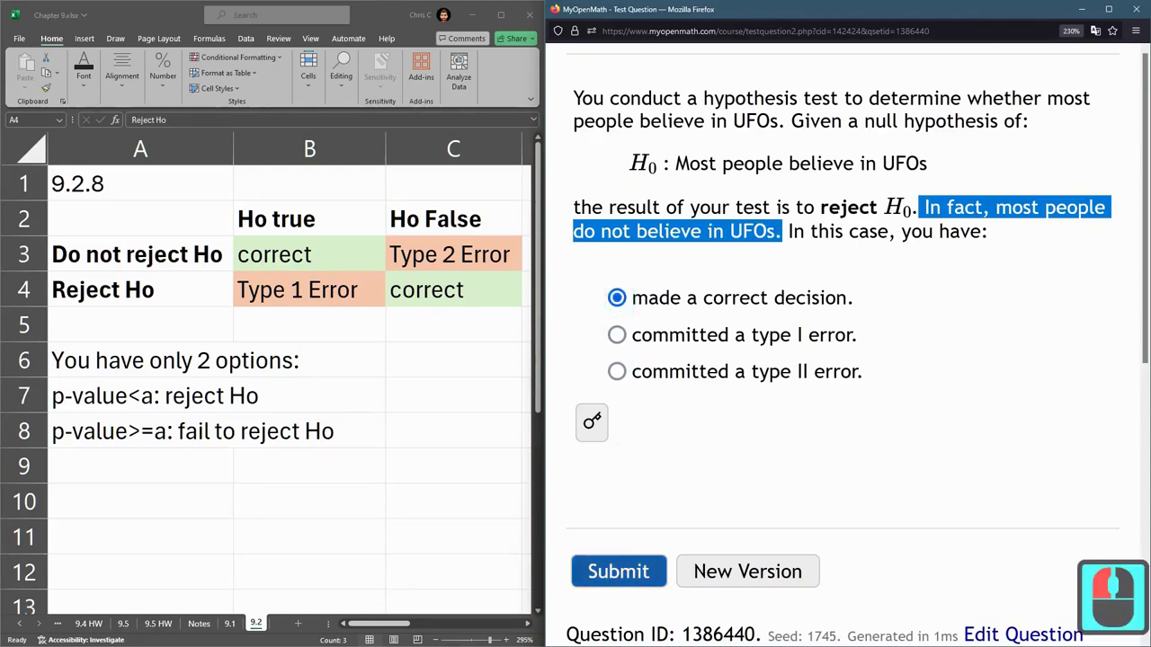
click(639, 574)
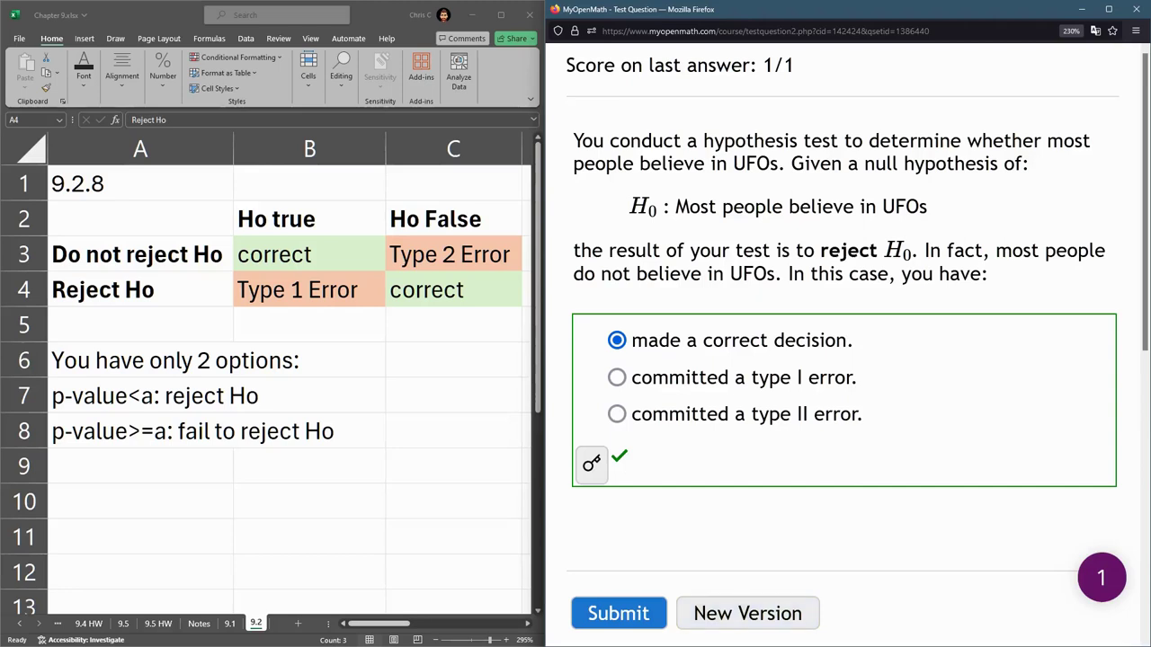
drag(795, 251, 926, 250)
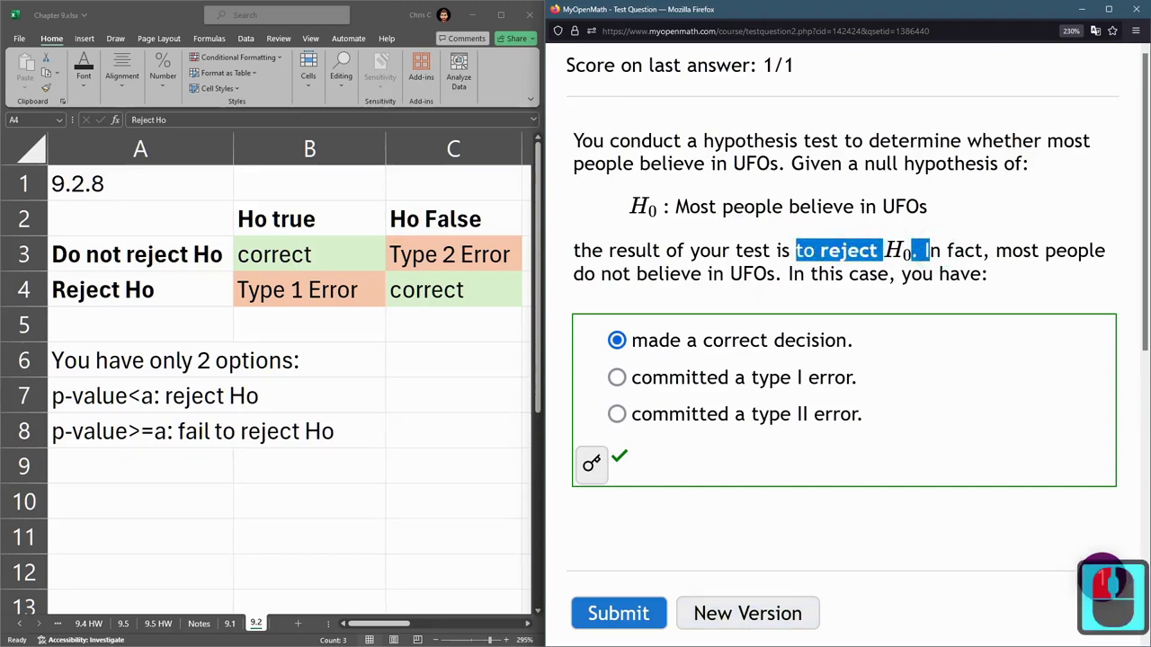